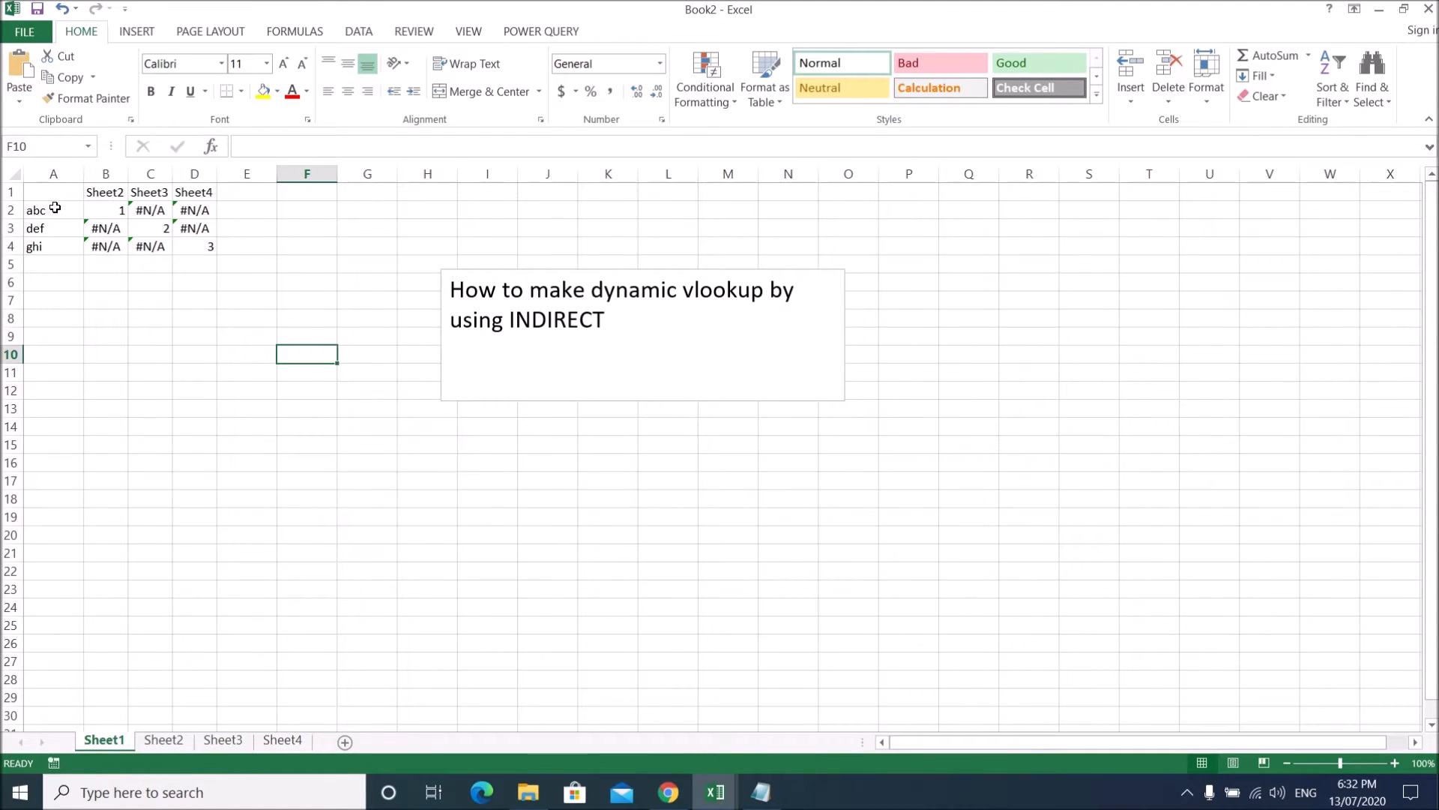
# Review the lookup values in A2:A4 on Sheet1 and the source data on Sheet2, Sheet3 and Sheet4.
pyautogui.moveTo(57, 208); pyautogui.dragTo(56, 248)
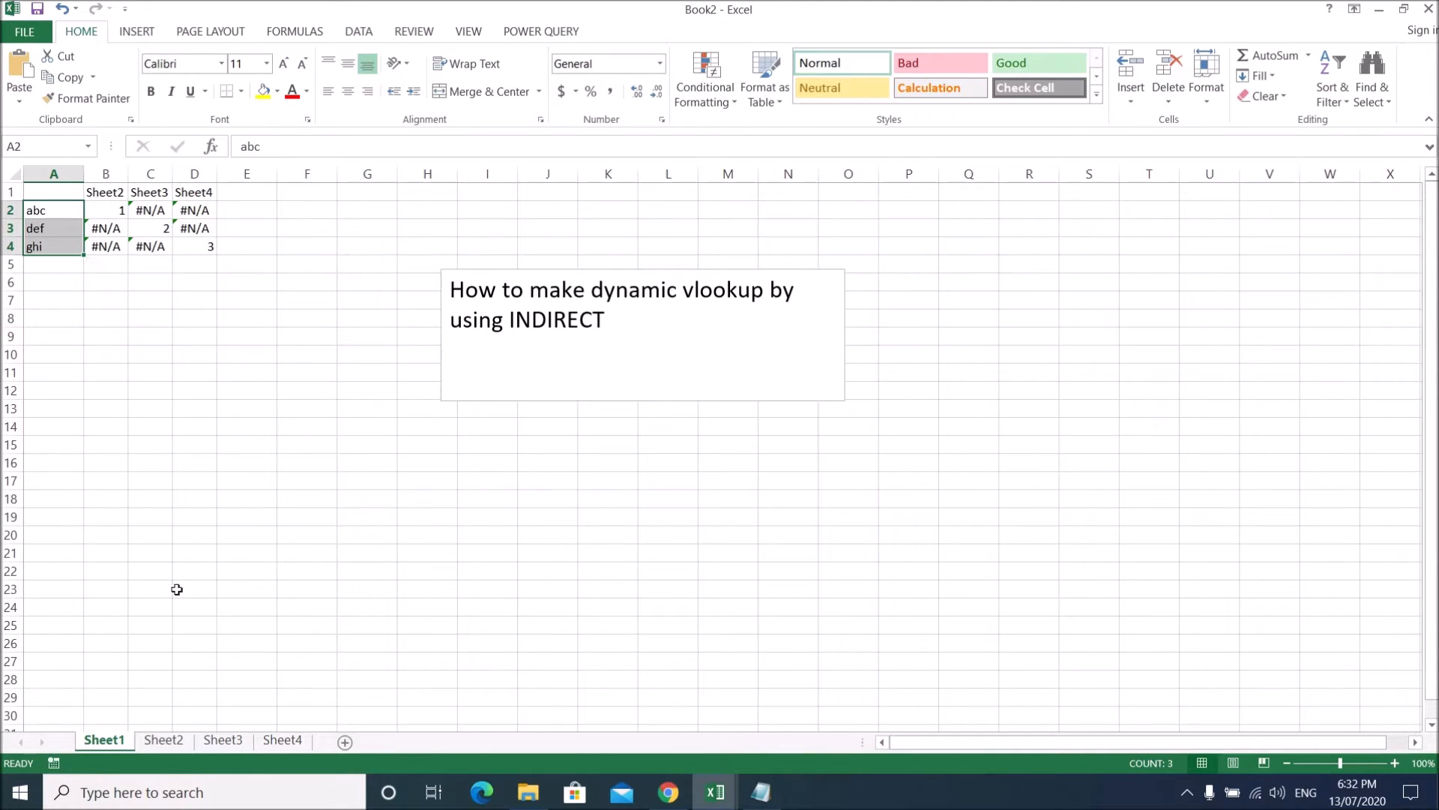
pyautogui.click(172, 743)
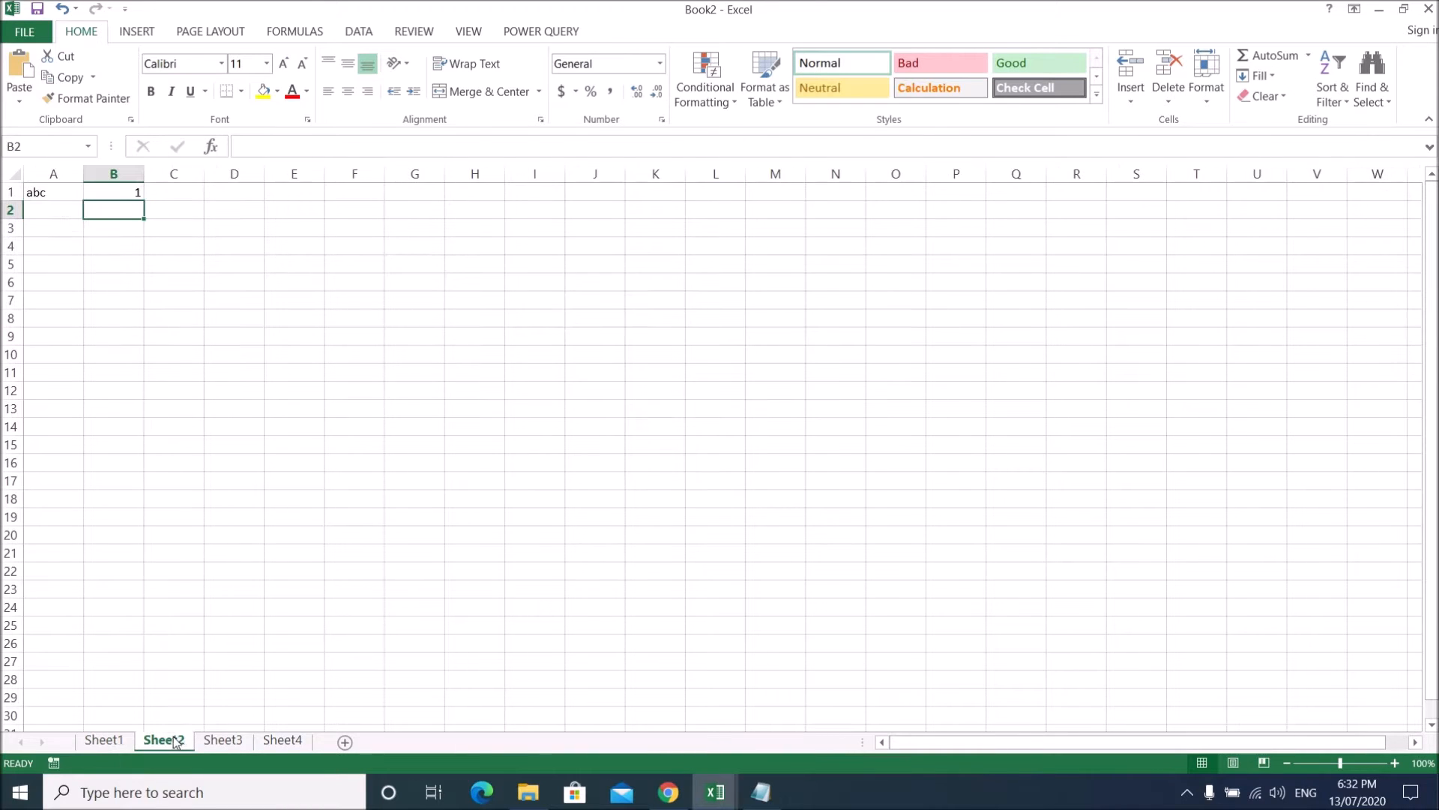
pyautogui.click(242, 742)
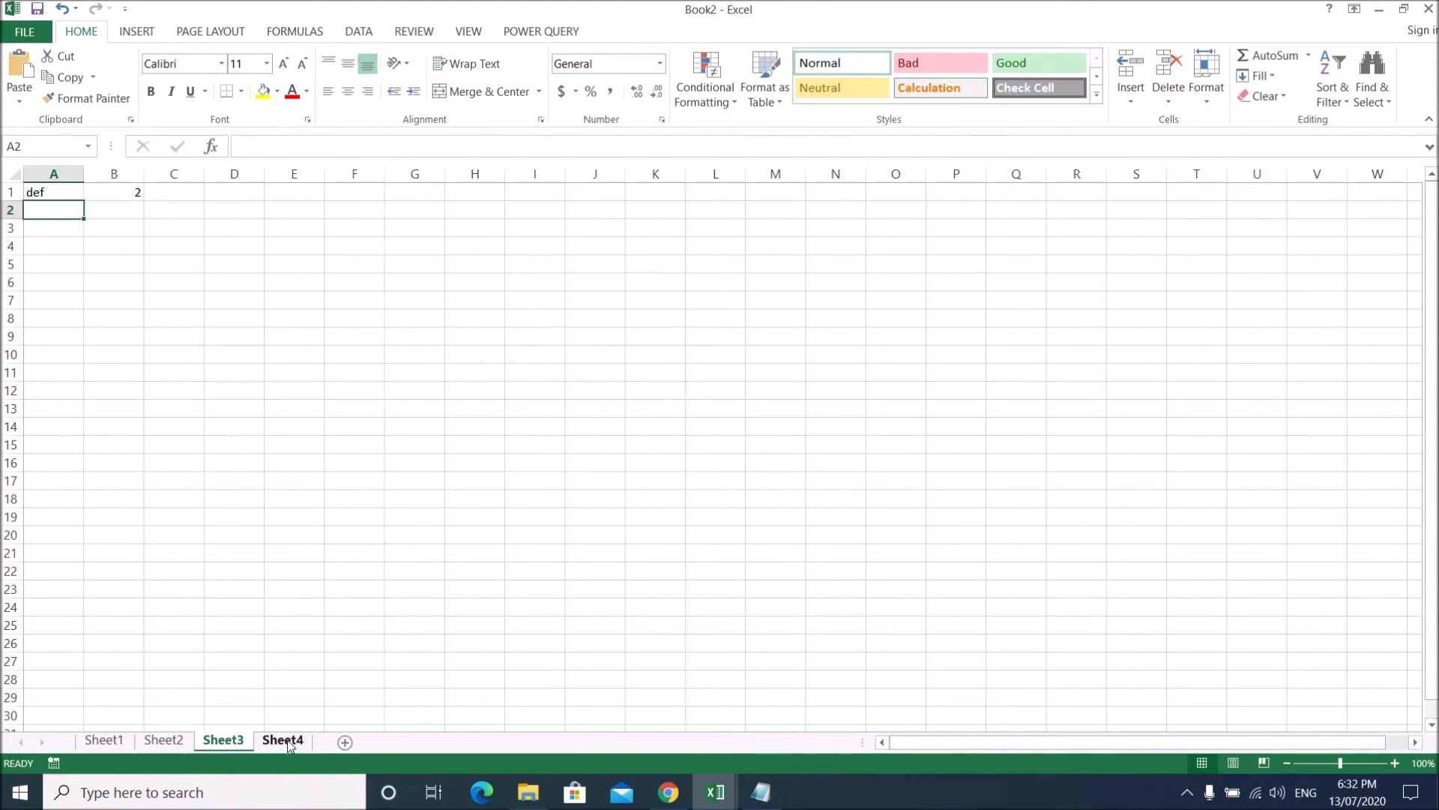
pyautogui.click(287, 744)
pyautogui.click(164, 742)
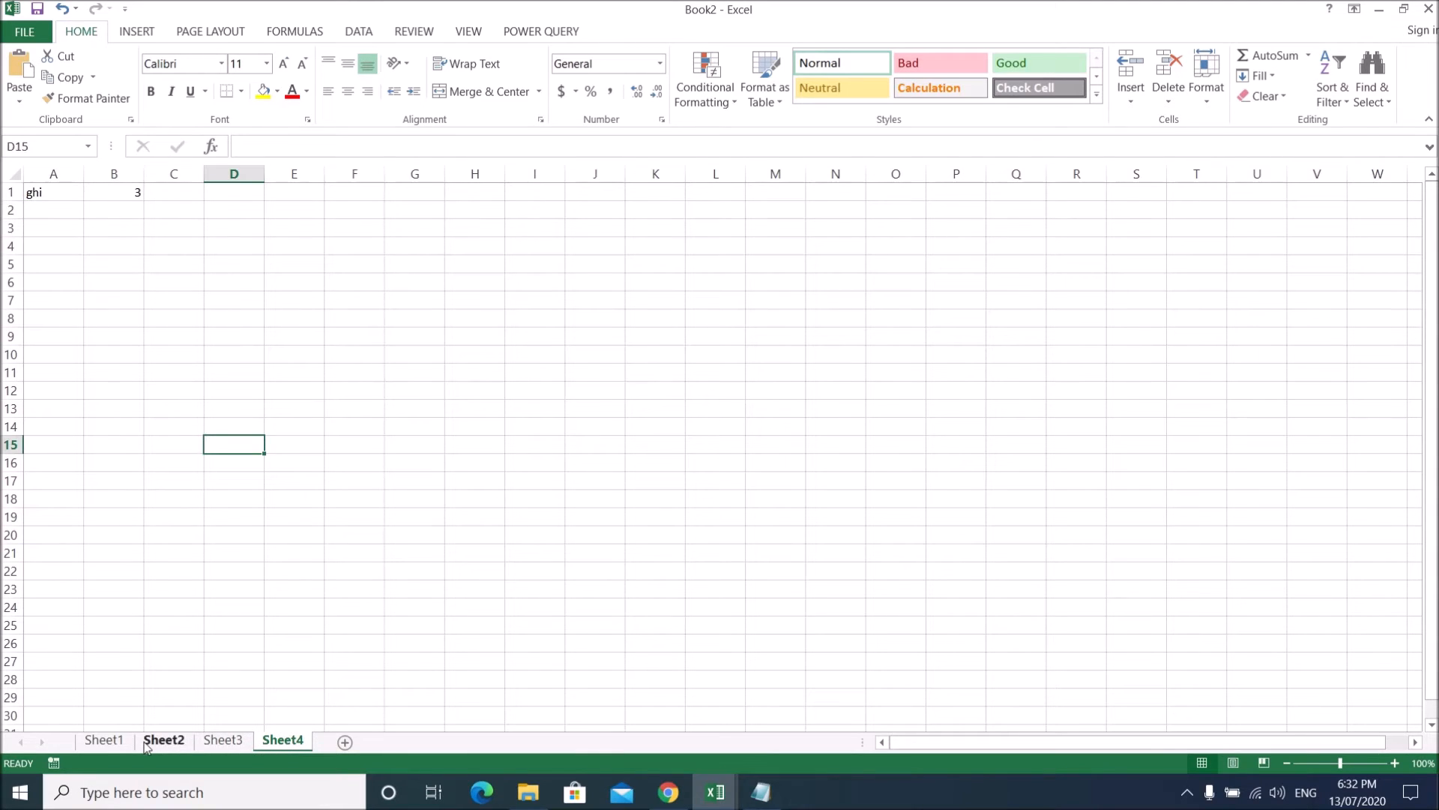
pyautogui.keyDown('ctrl'); pyautogui.click(119, 743); pyautogui.keyUp('ctrl')
pyautogui.click(103, 743)
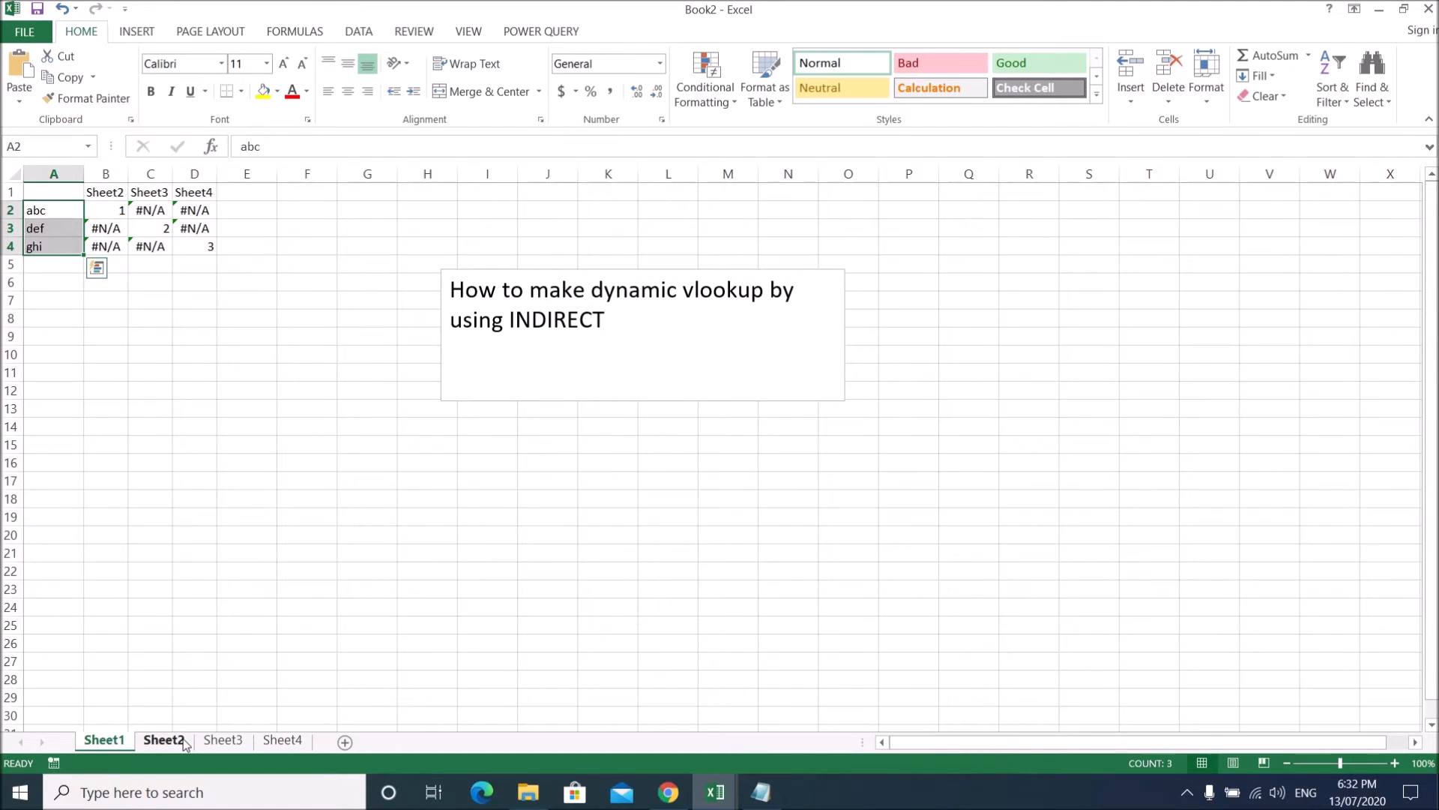
# Examine the VLOOKUP formula in B2 with its INDIRECT reference, and the sheet-name headers in B1:D1.
pyautogui.click(114, 211)
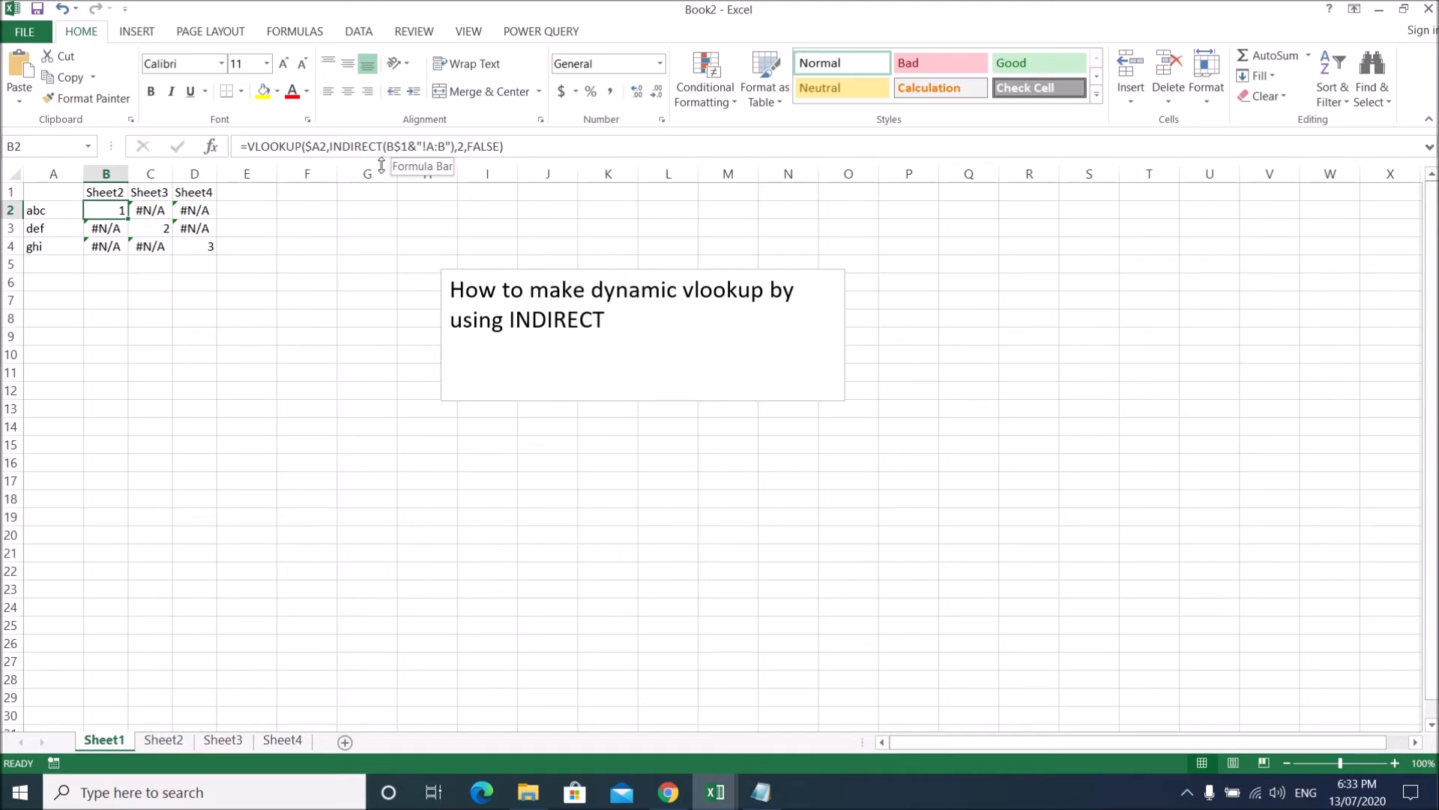
pyautogui.click(103, 193)
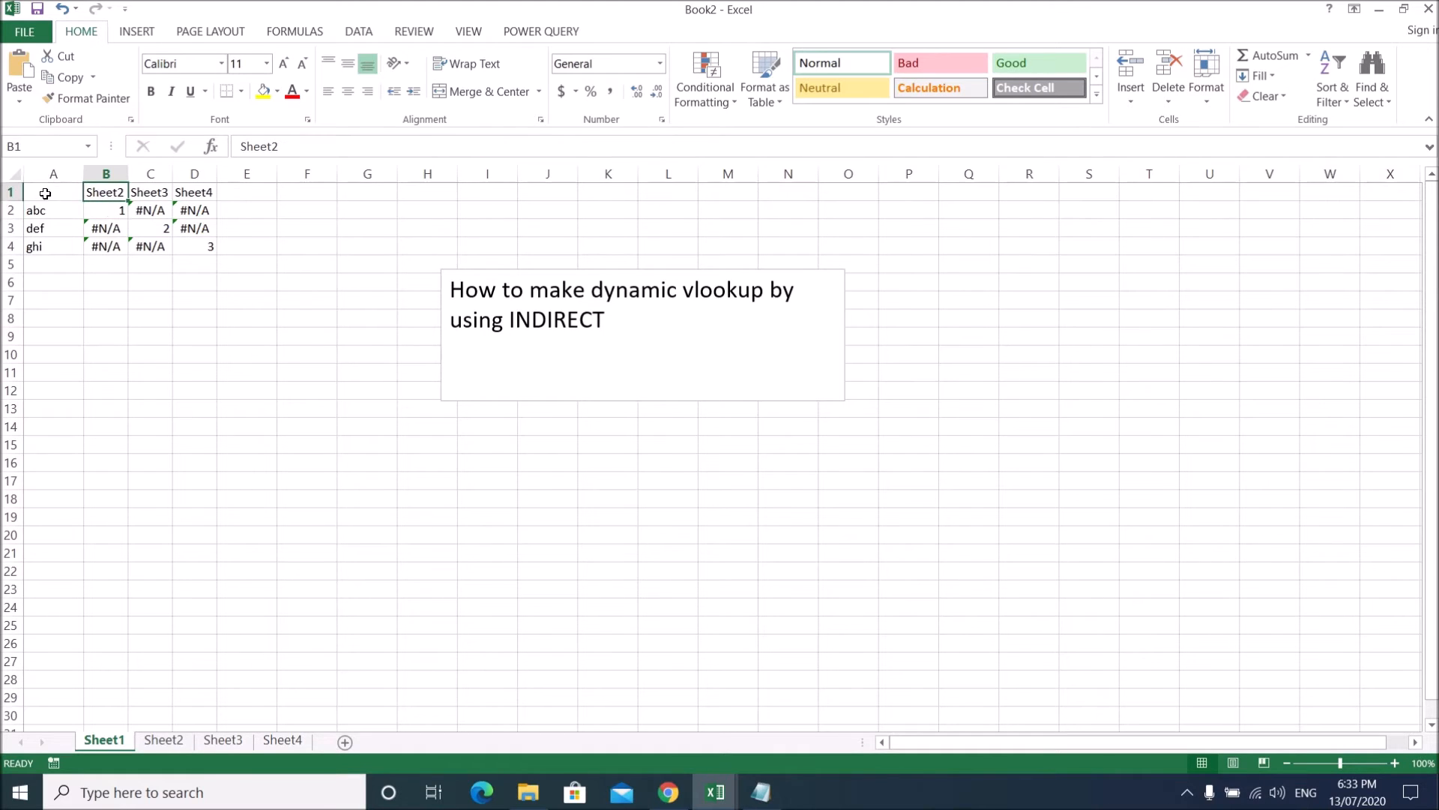
pyautogui.click(150, 193)
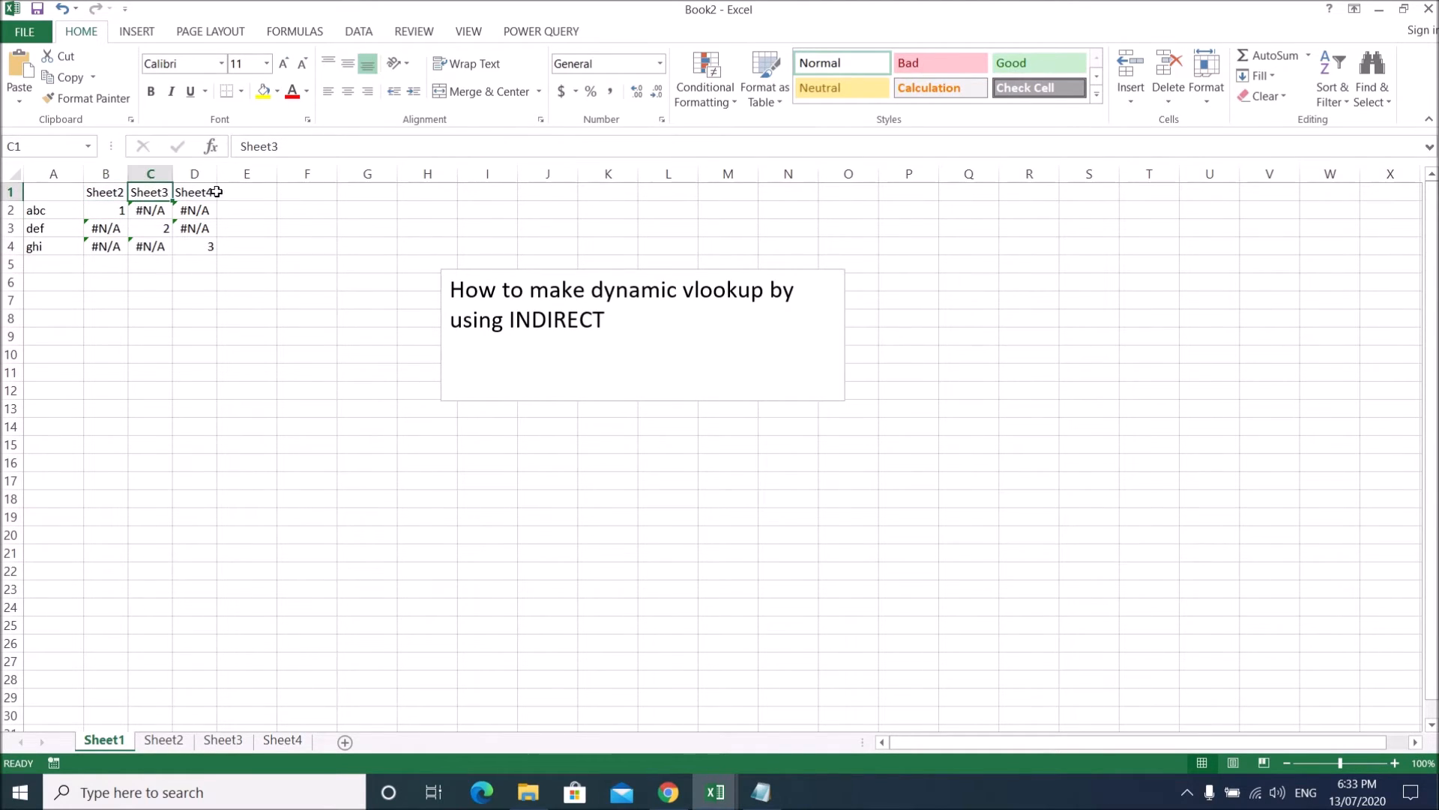
pyautogui.click(194, 192)
pyautogui.click(111, 209)
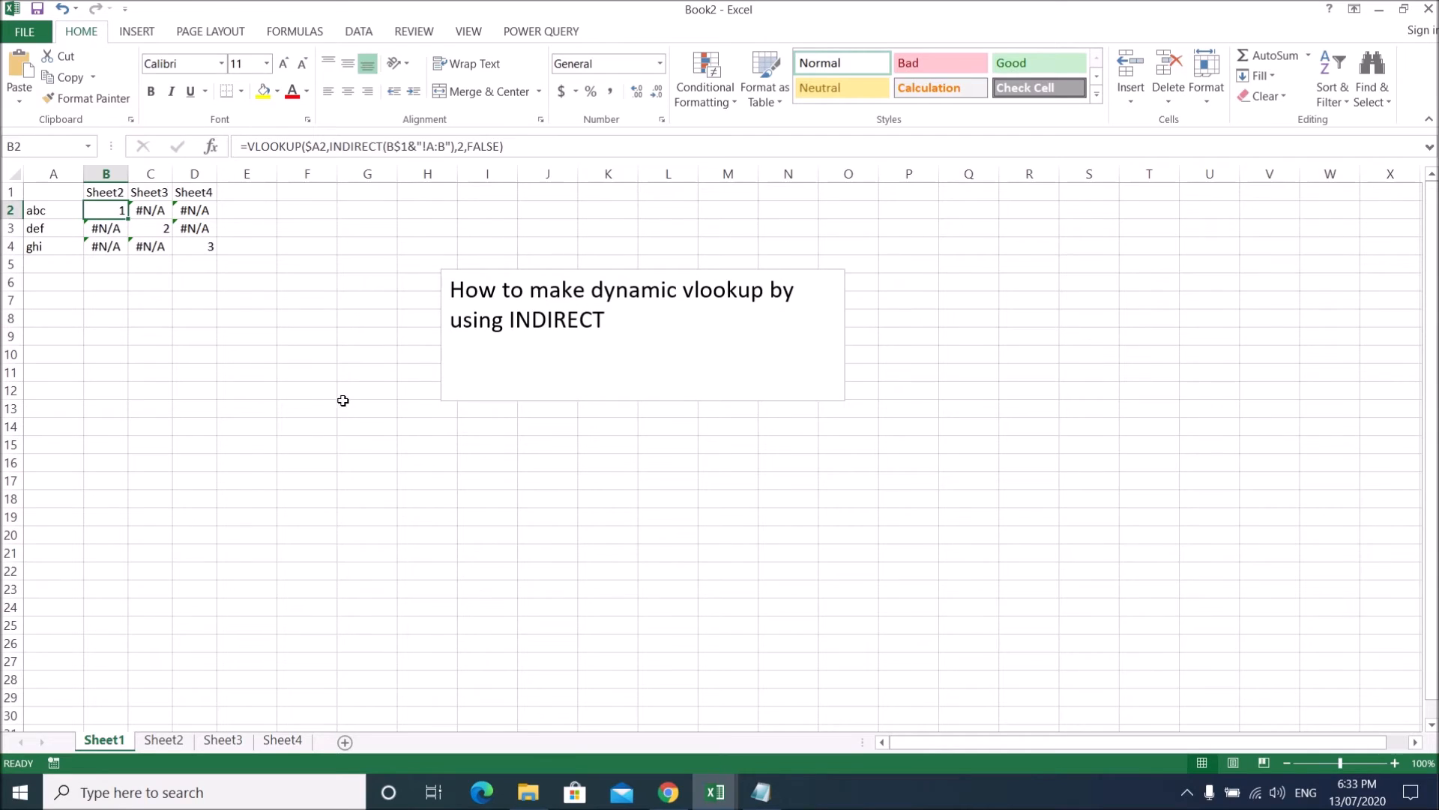
pyautogui.doubleClick(412, 146)
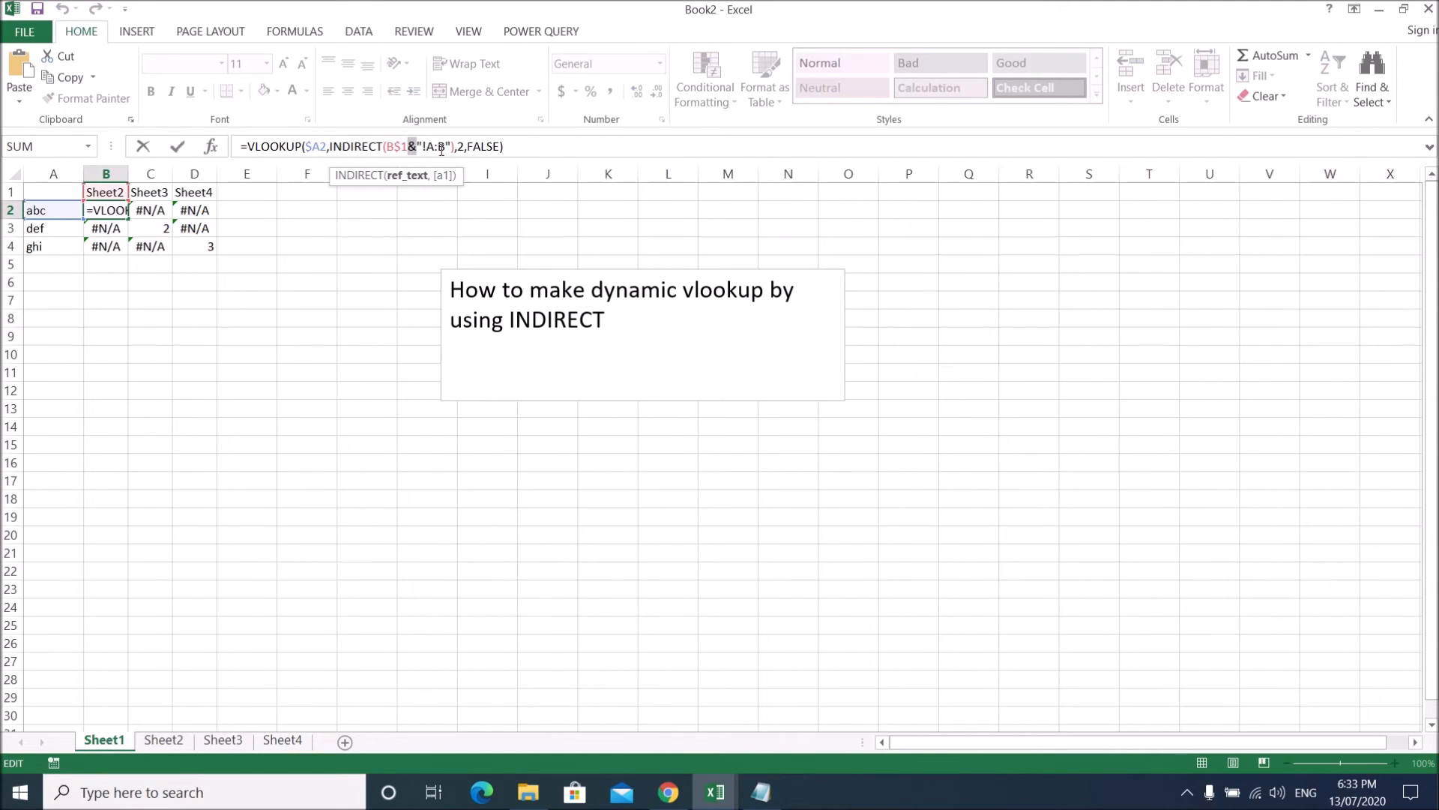
pyautogui.press('Escape')
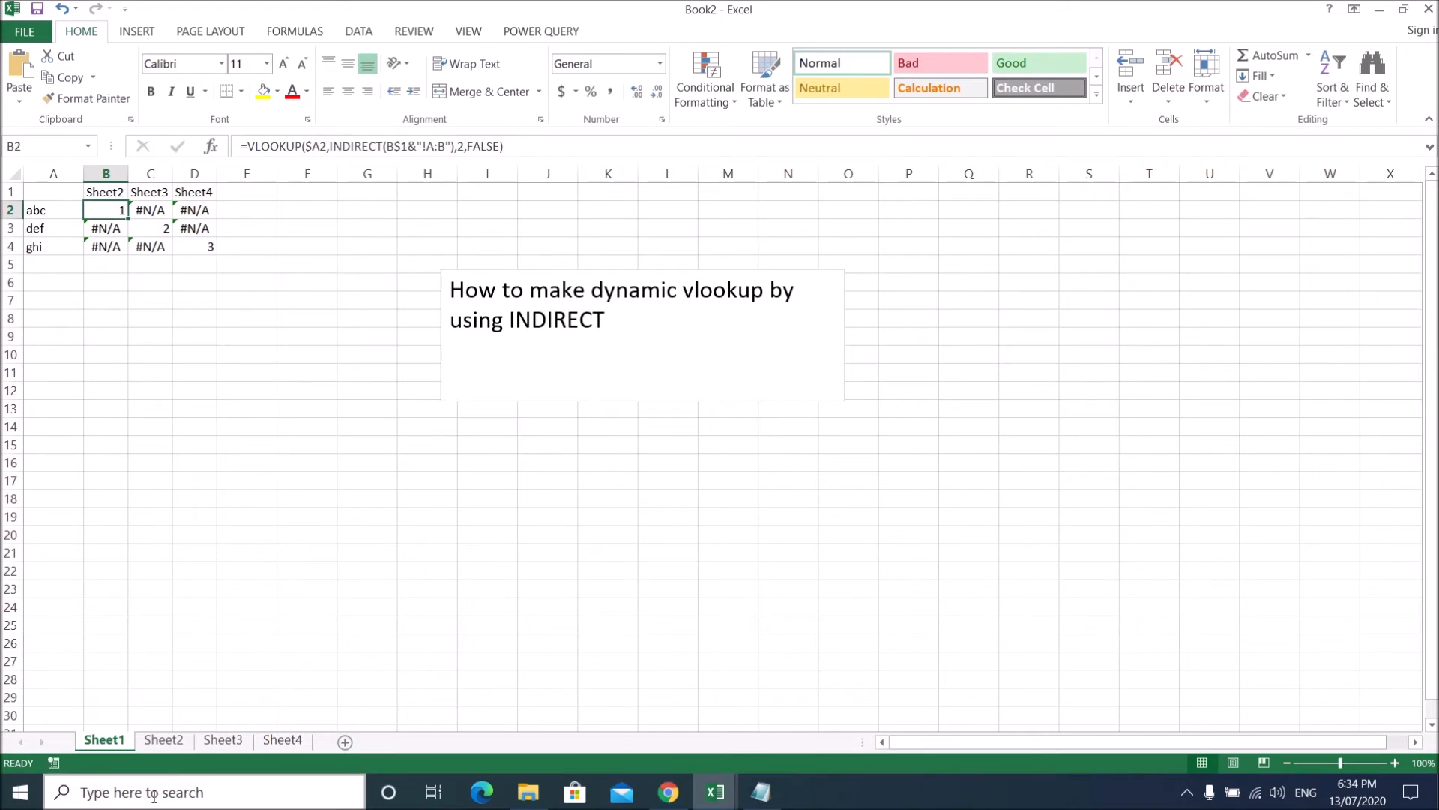
# Inspect the columns on Sheet2 that the lookup formula can reference, and return to Sheet1.
pyautogui.click(164, 740)
pyautogui.click(75, 248)
pyautogui.moveTo(68, 165); pyautogui.dragTo(458, 197)
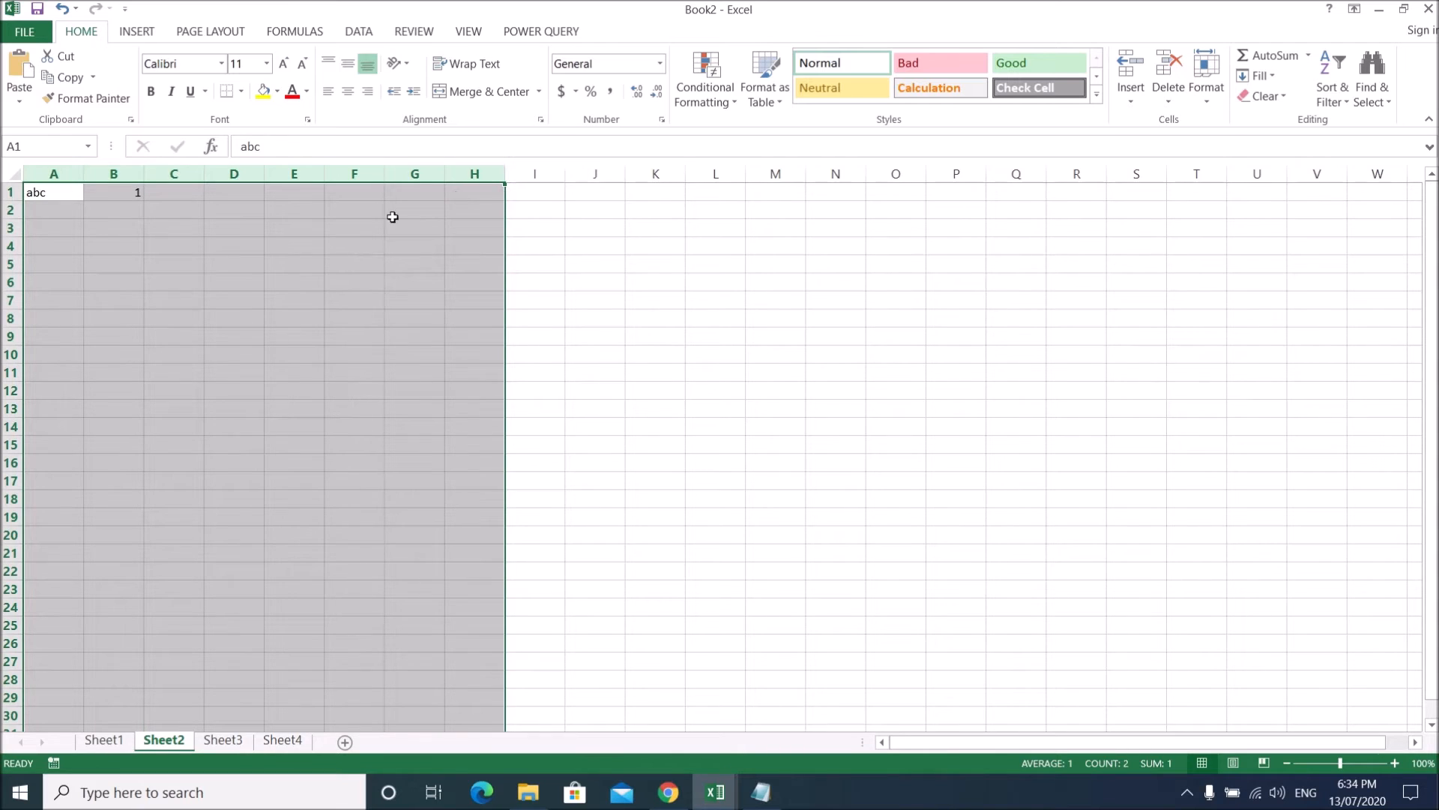
pyautogui.click(300, 304)
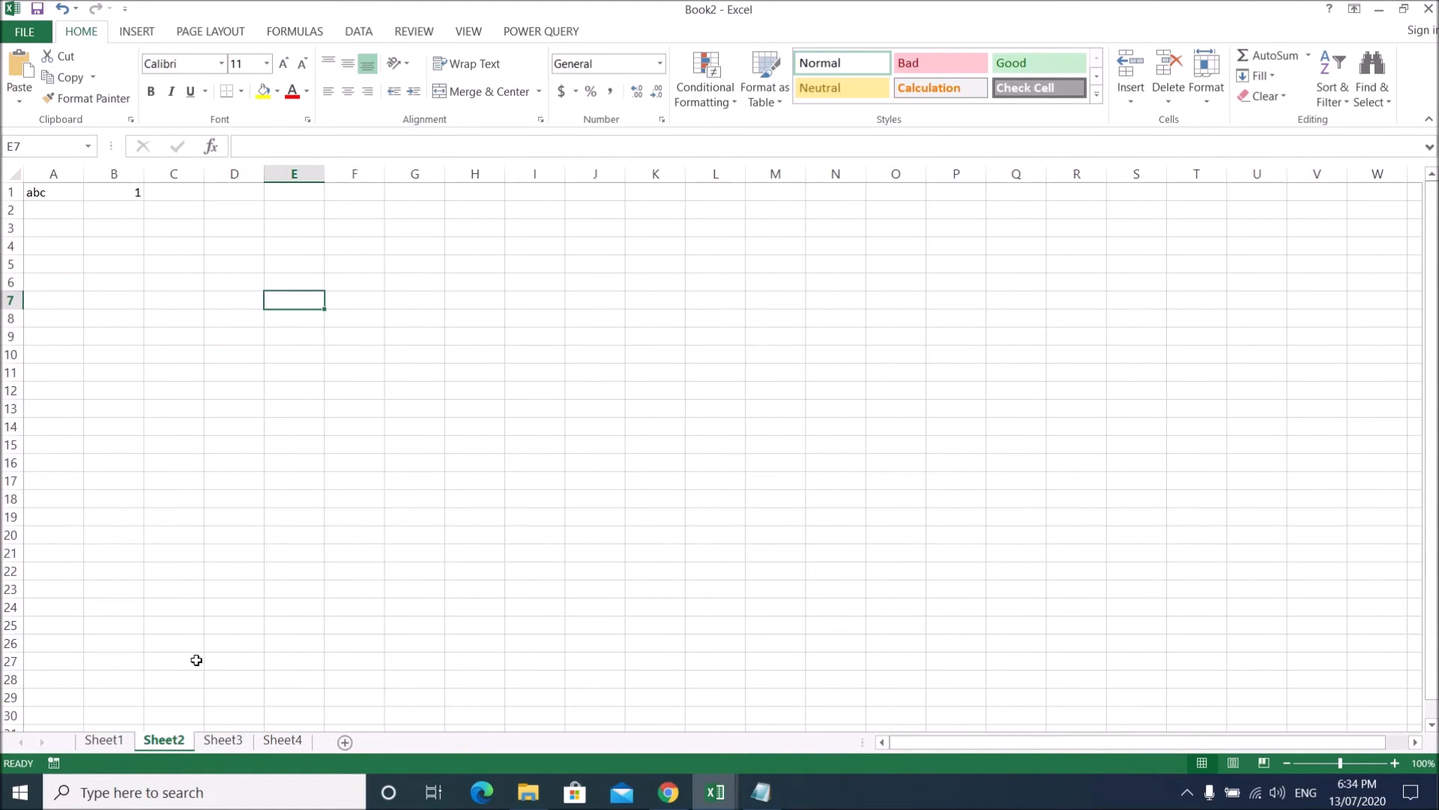
pyautogui.click(106, 742)
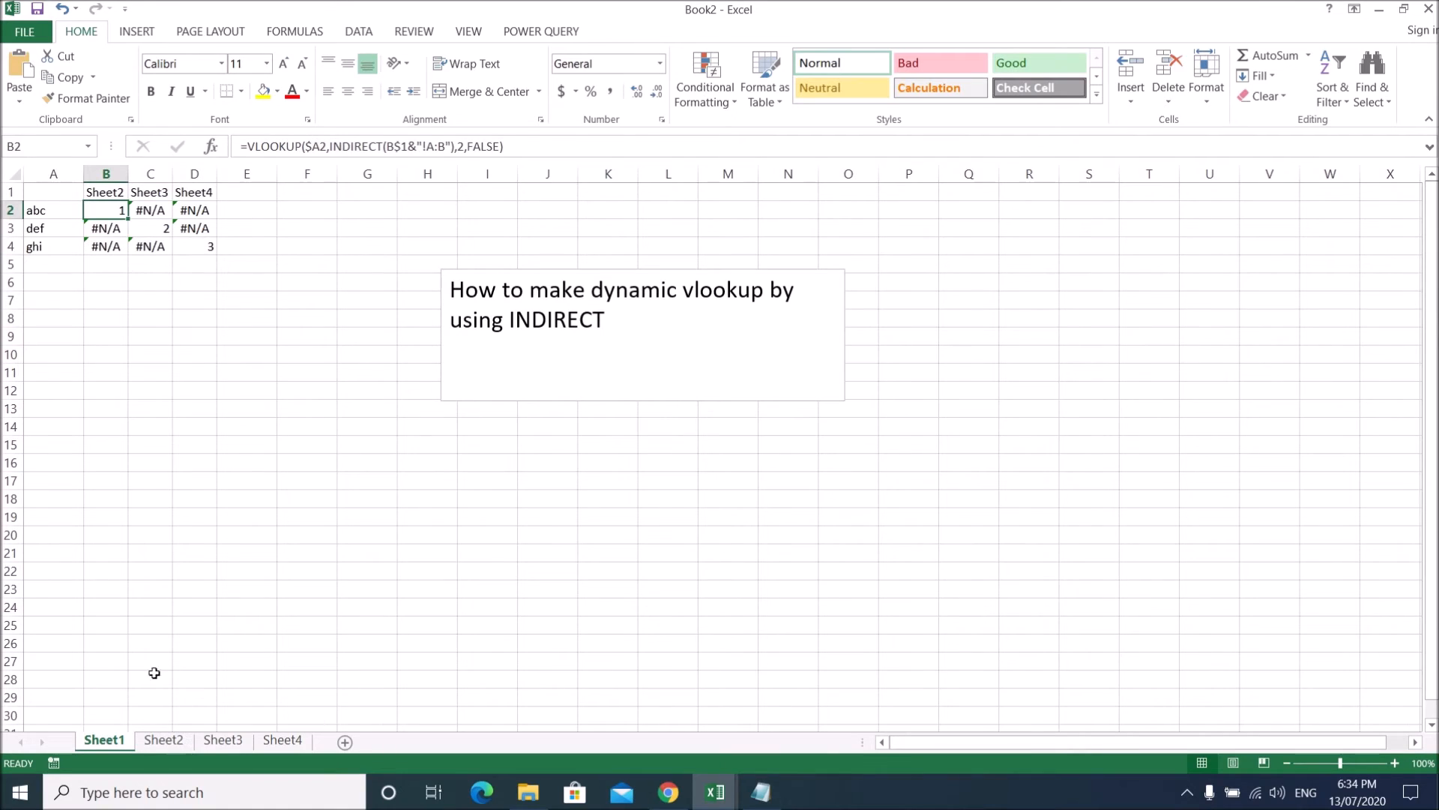
# Examine the "!A:B" range text, column index and FALSE argument of the formula in B2, leaving it unedited.
pyautogui.click(423, 146)
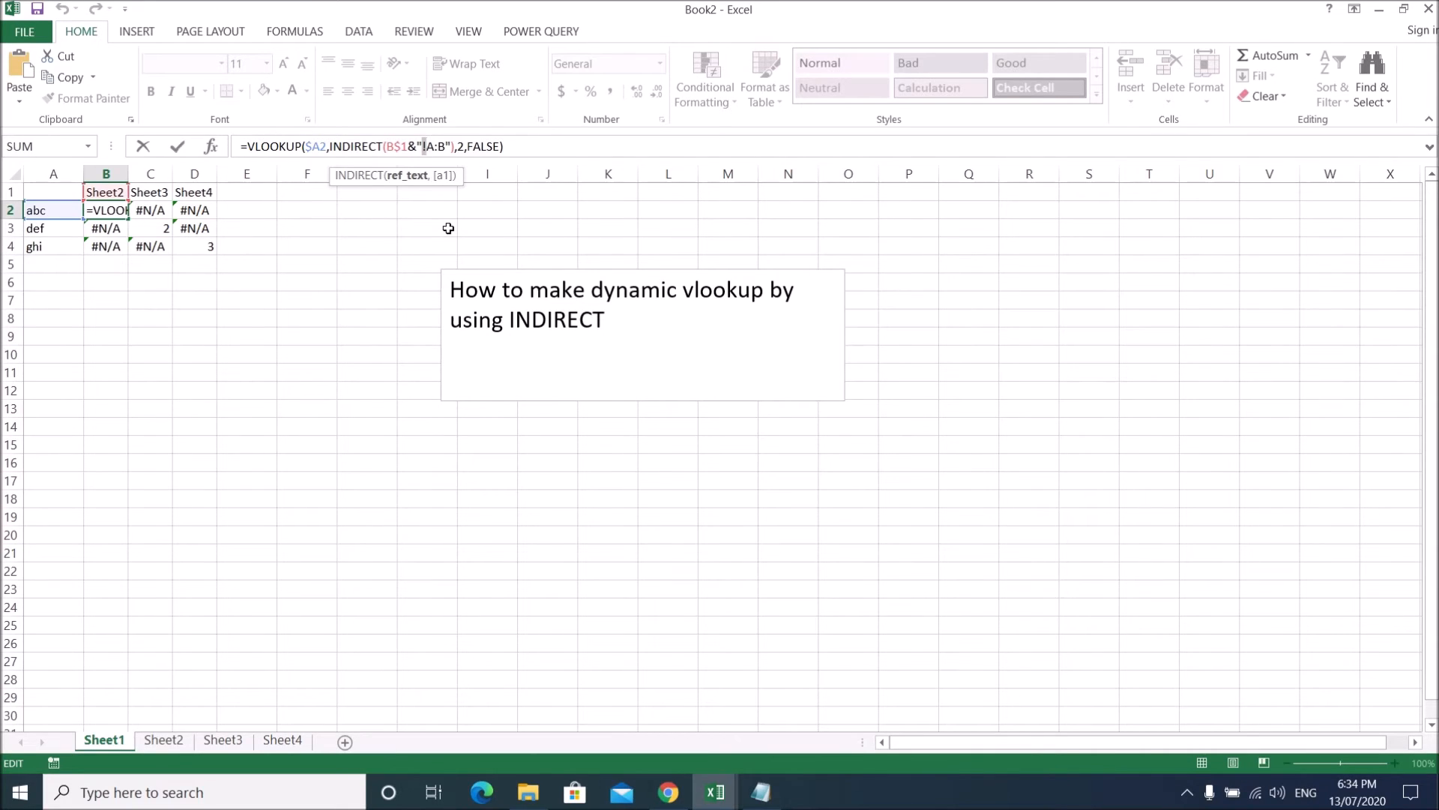
pyautogui.hotkey('ctrl', 'Return')
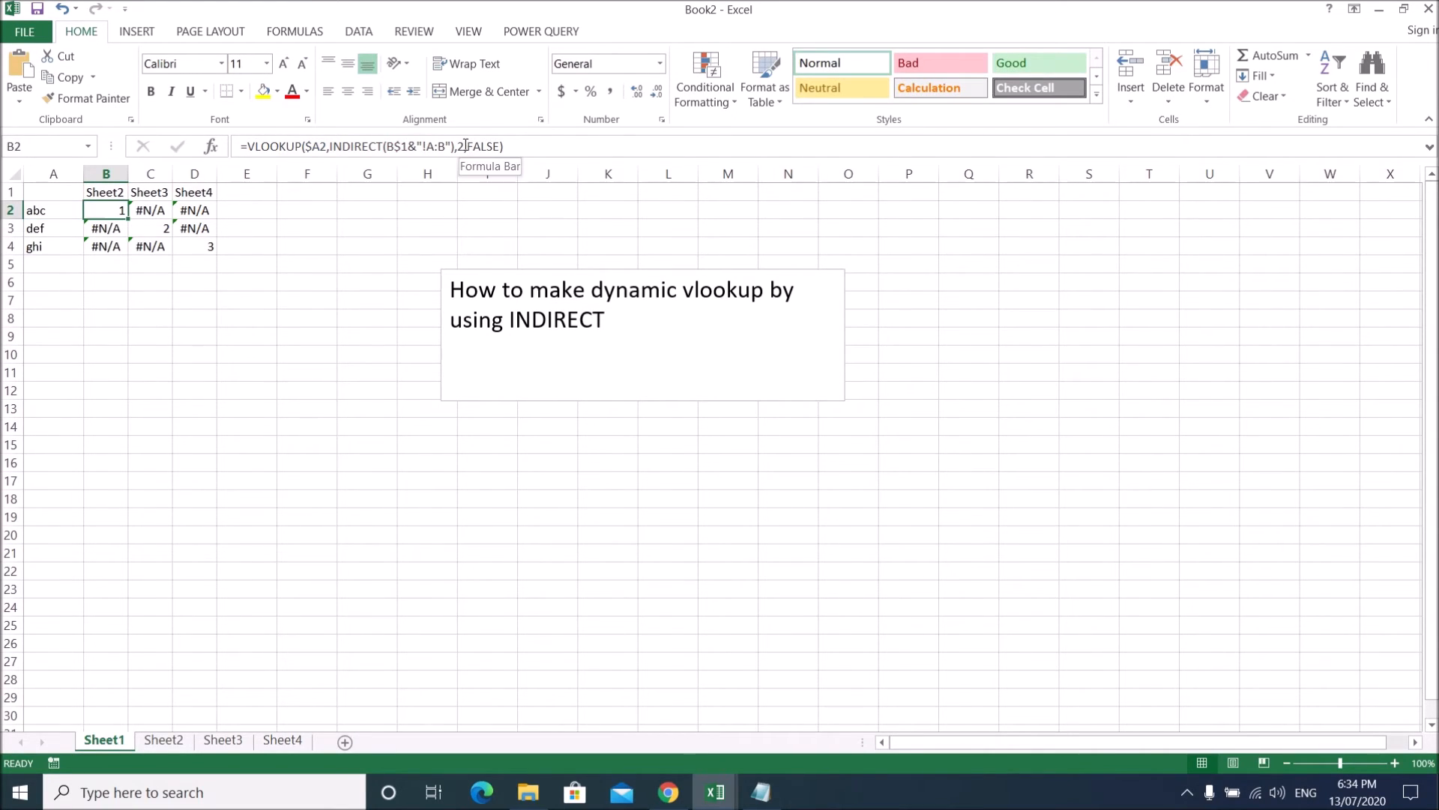
pyautogui.click(464, 146)
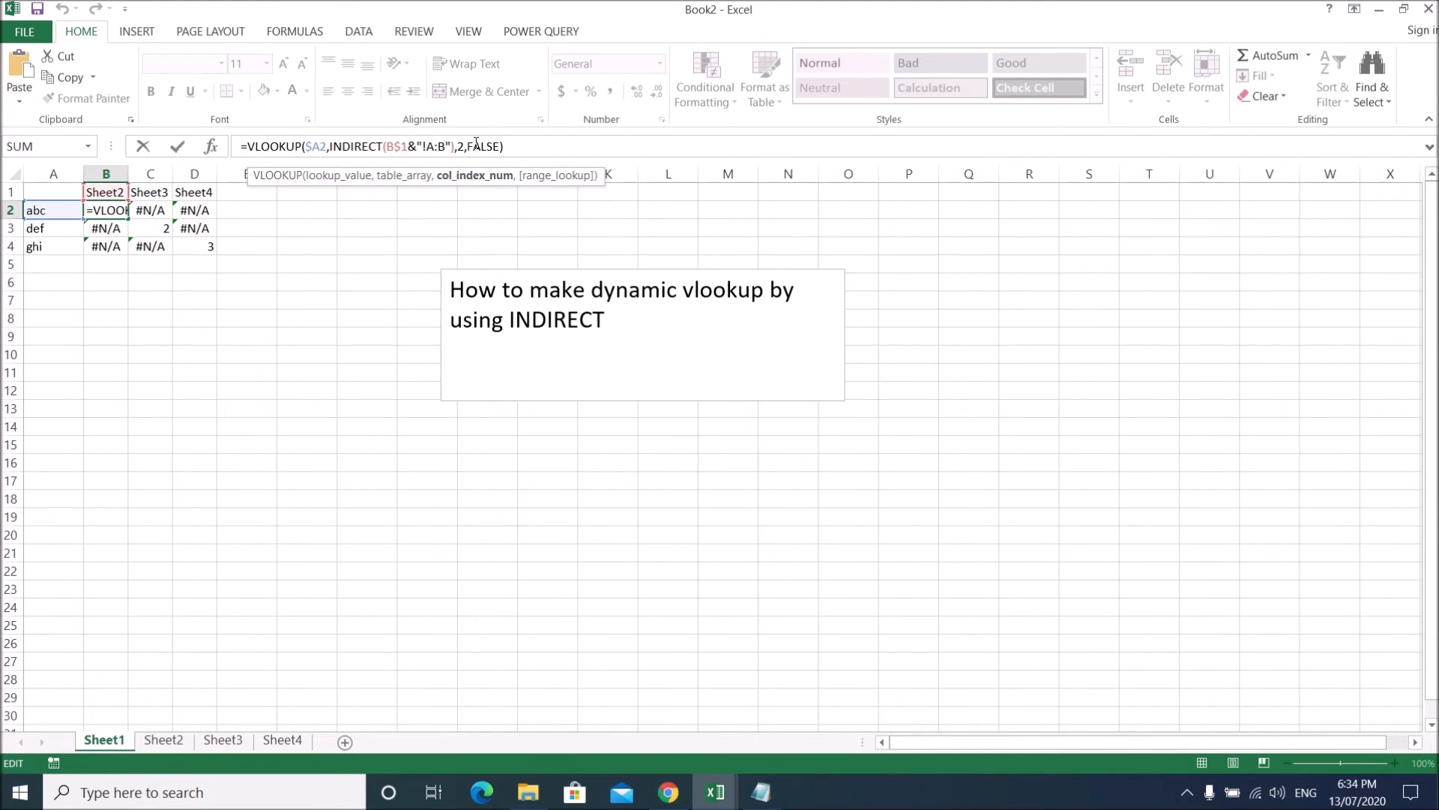
pyautogui.moveTo(469, 146); pyautogui.dragTo(496, 147)
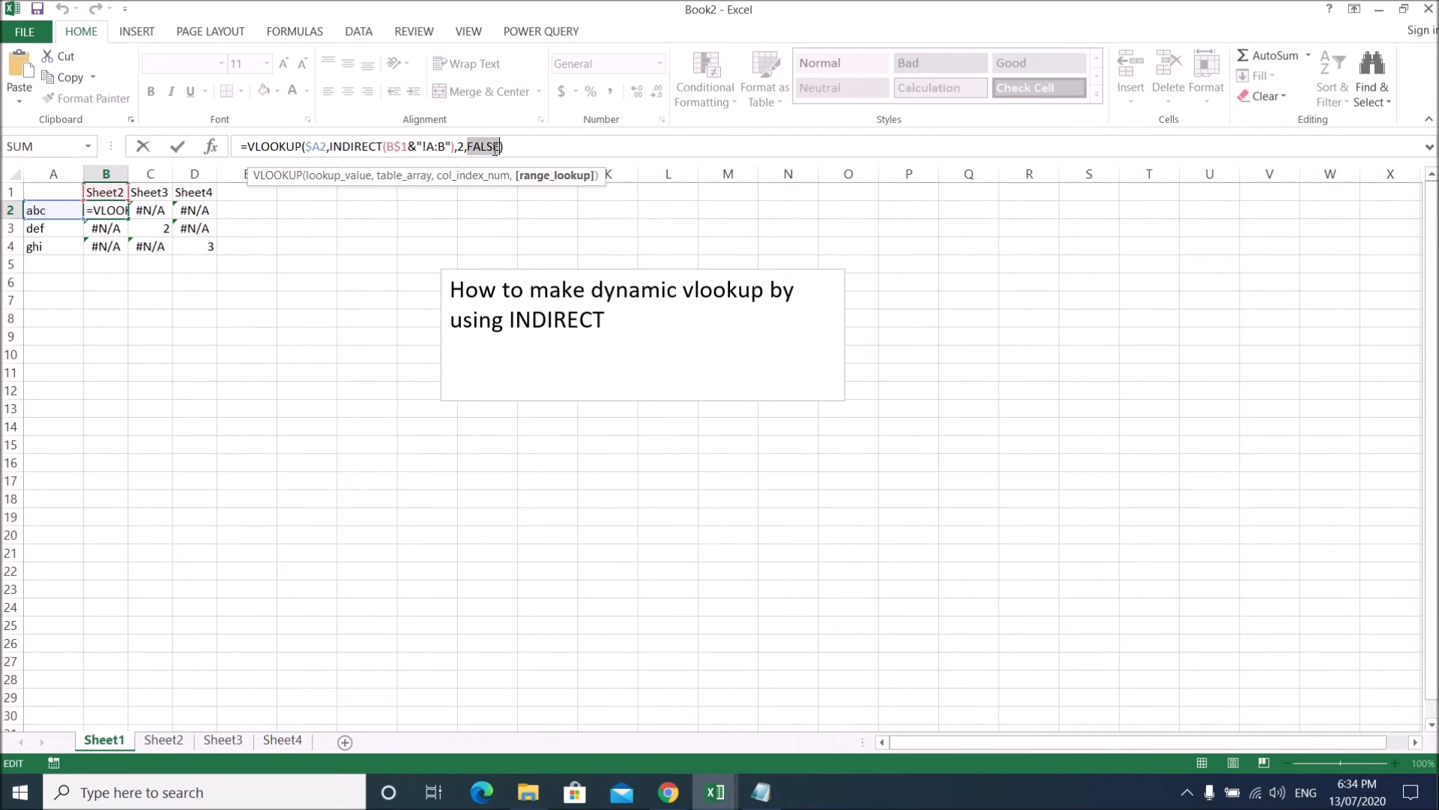
pyautogui.hotkey('ctrl', 'Return')
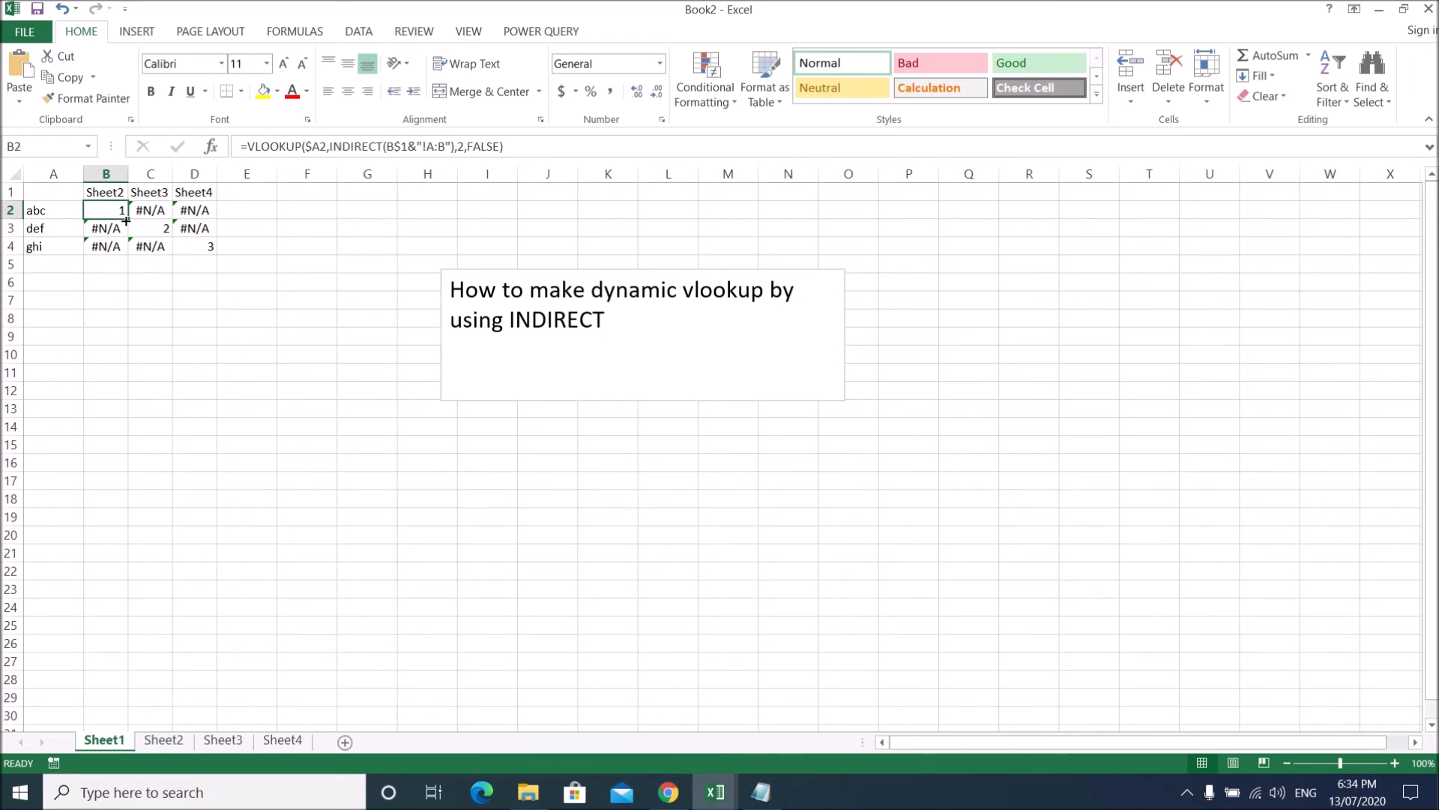
# Fill the VLOOKUP formula from B2 across B2:D4 and check the copies in C2 and D4.
pyautogui.moveTo(126, 220); pyautogui.dragTo(218, 262)
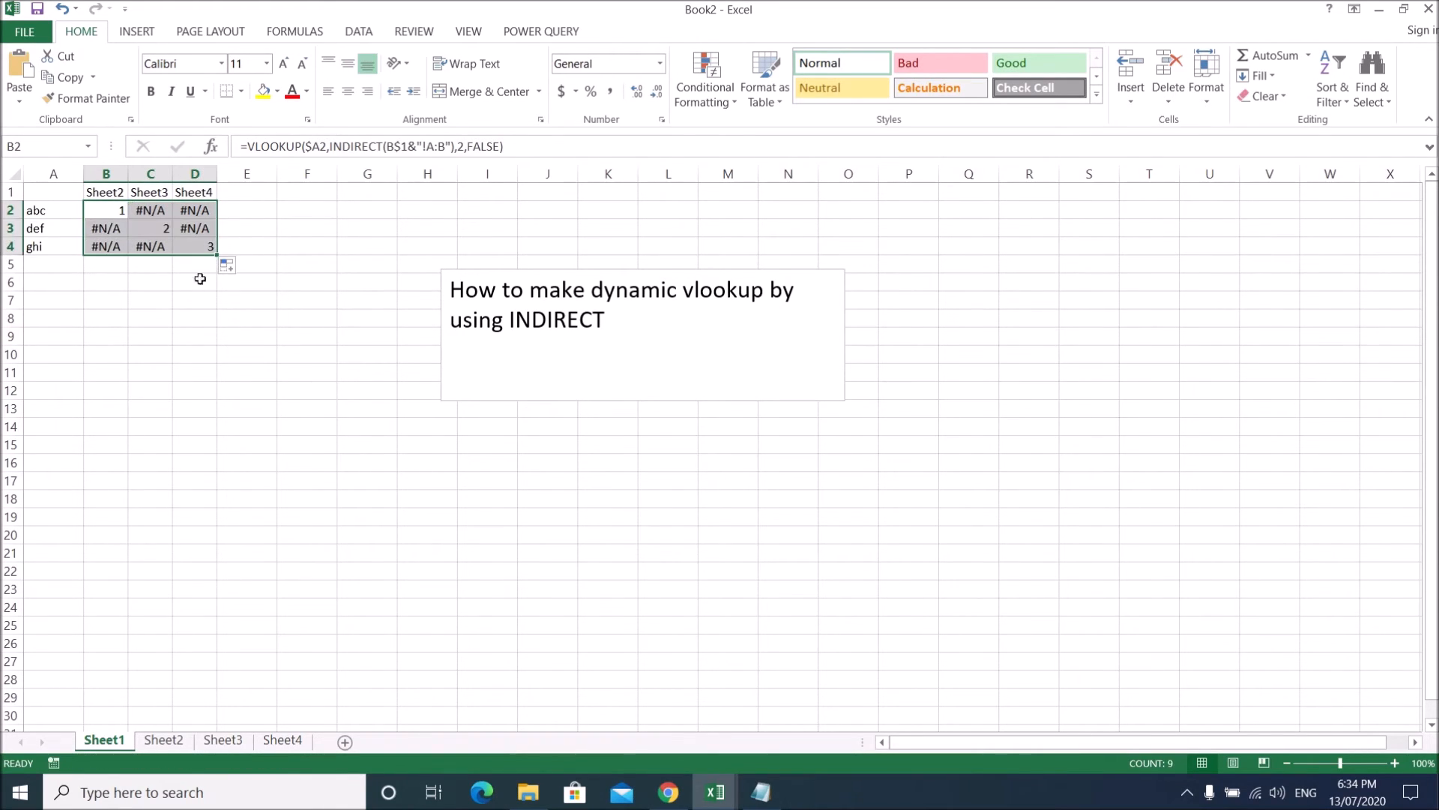
pyautogui.click(180, 287)
pyautogui.click(146, 213)
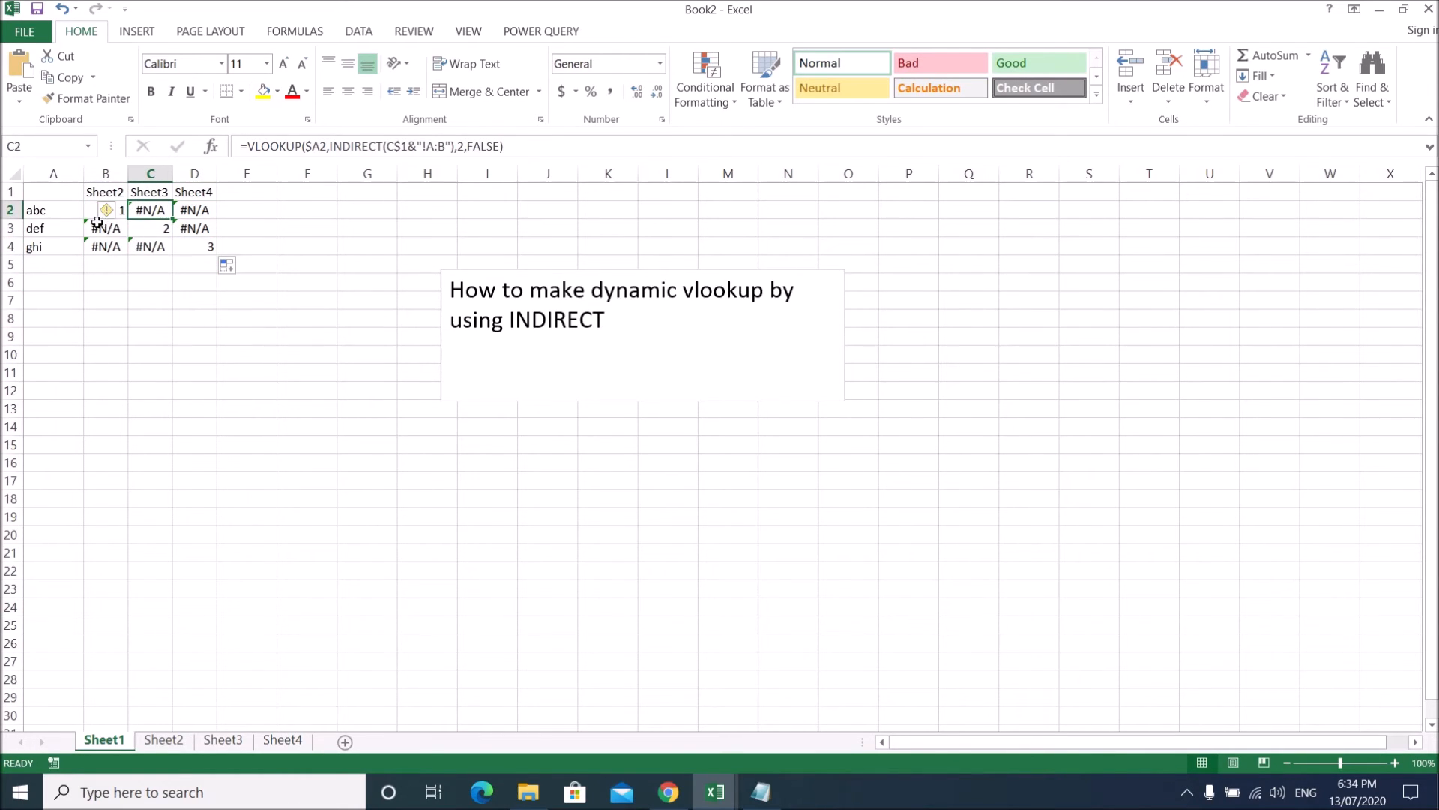
pyautogui.click(199, 249)
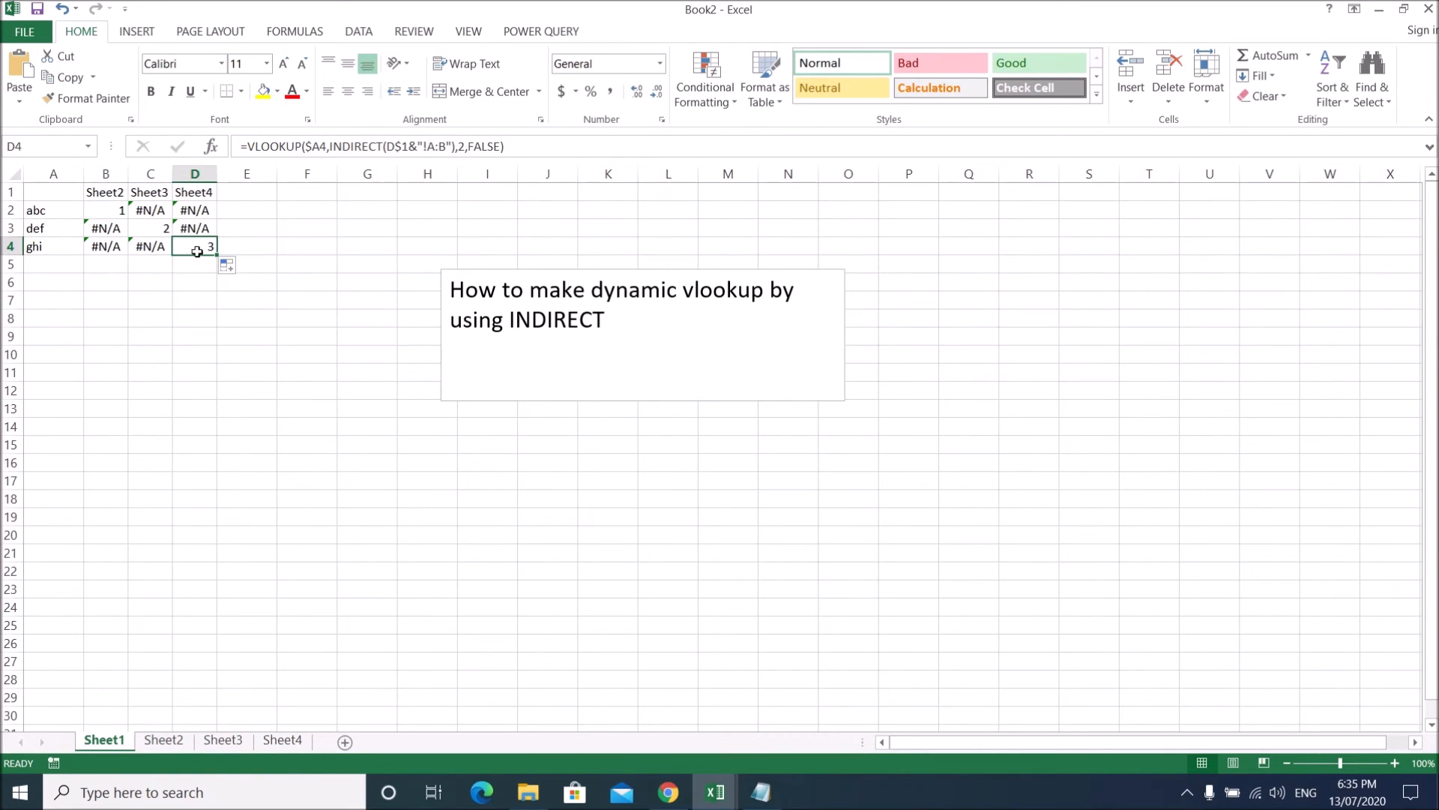
# Compare how the header reference in the filled formulas shifts along row 2 and in D4.
pyautogui.click(114, 211)
pyautogui.press('Left')
pyautogui.press('Right')
pyautogui.press('Right')
pyautogui.press('Left')
pyautogui.press('Right')
pyautogui.press('Right')
pyautogui.press('Left')
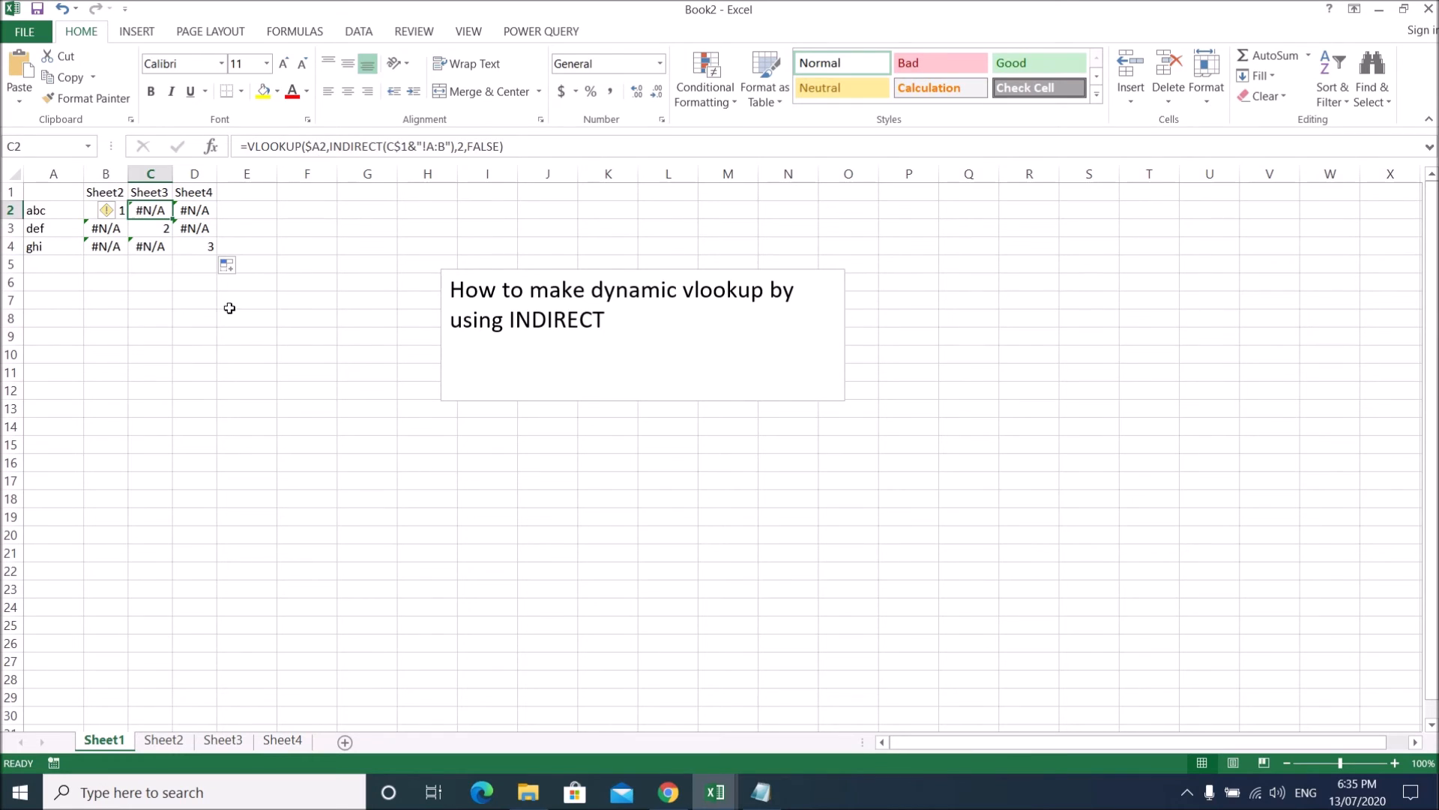
pyautogui.click(211, 250)
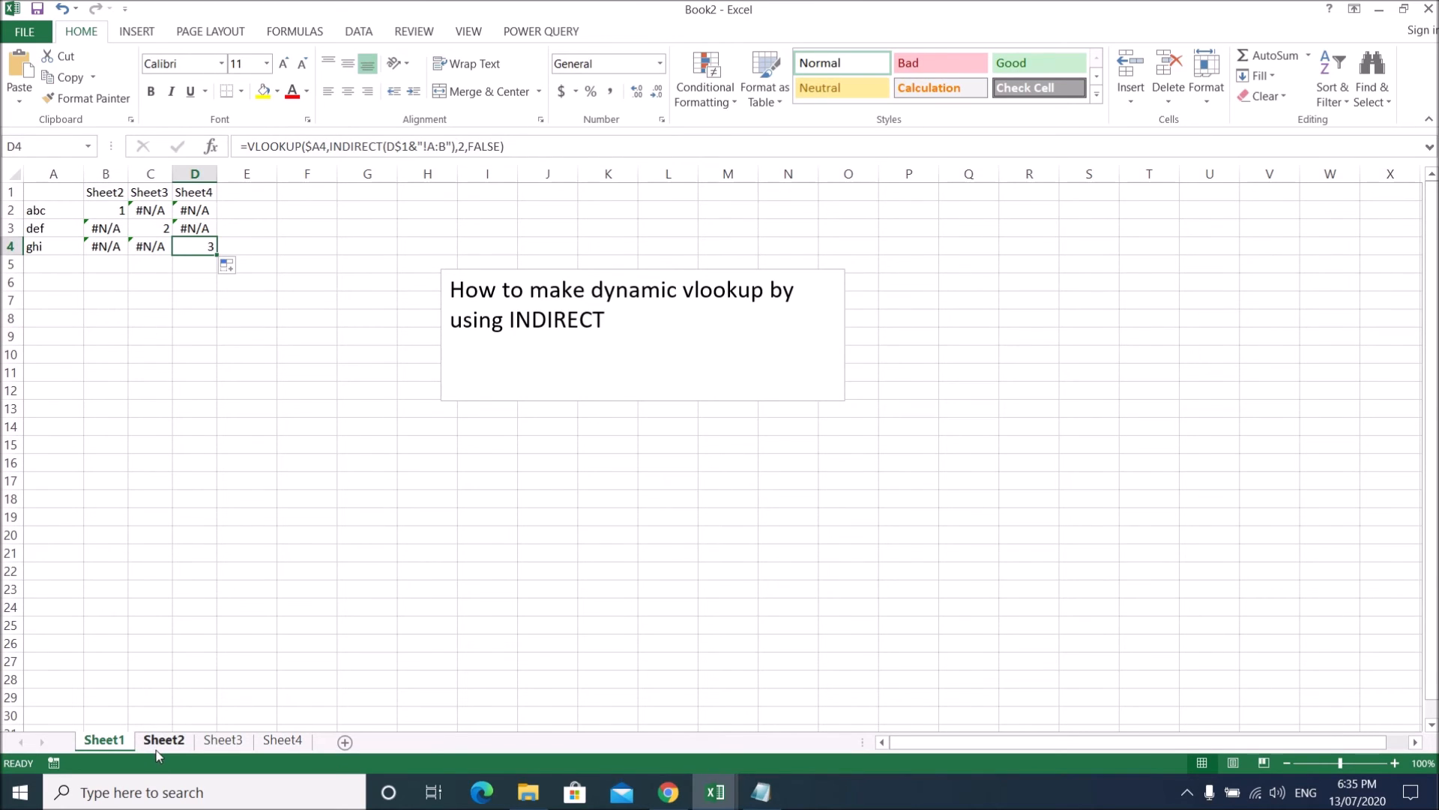
# Change the header in B1 on Sheet1 to Sheet3 and compare the lookup column with Sheet3's data.
pyautogui.click(105, 192)
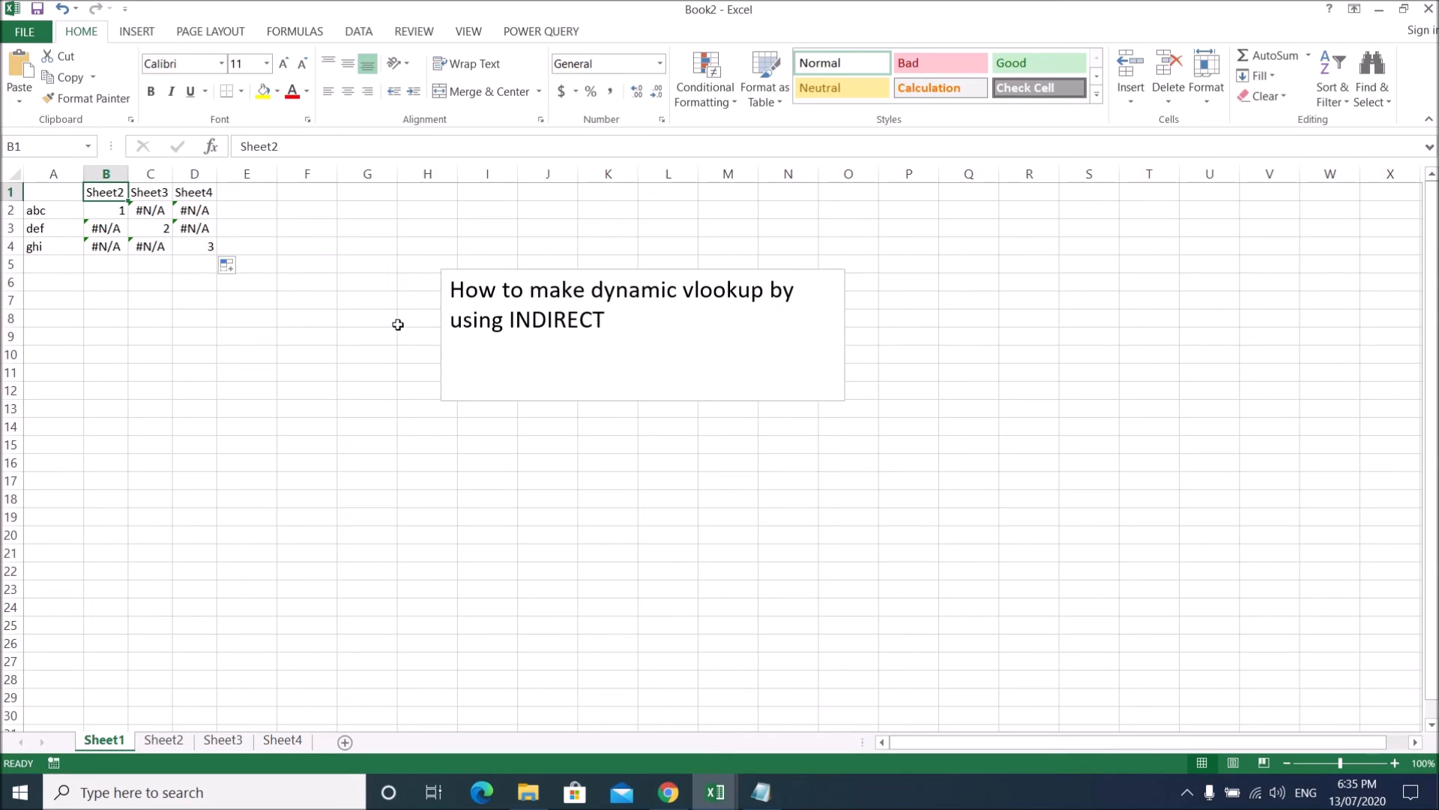
pyautogui.write('Shee')
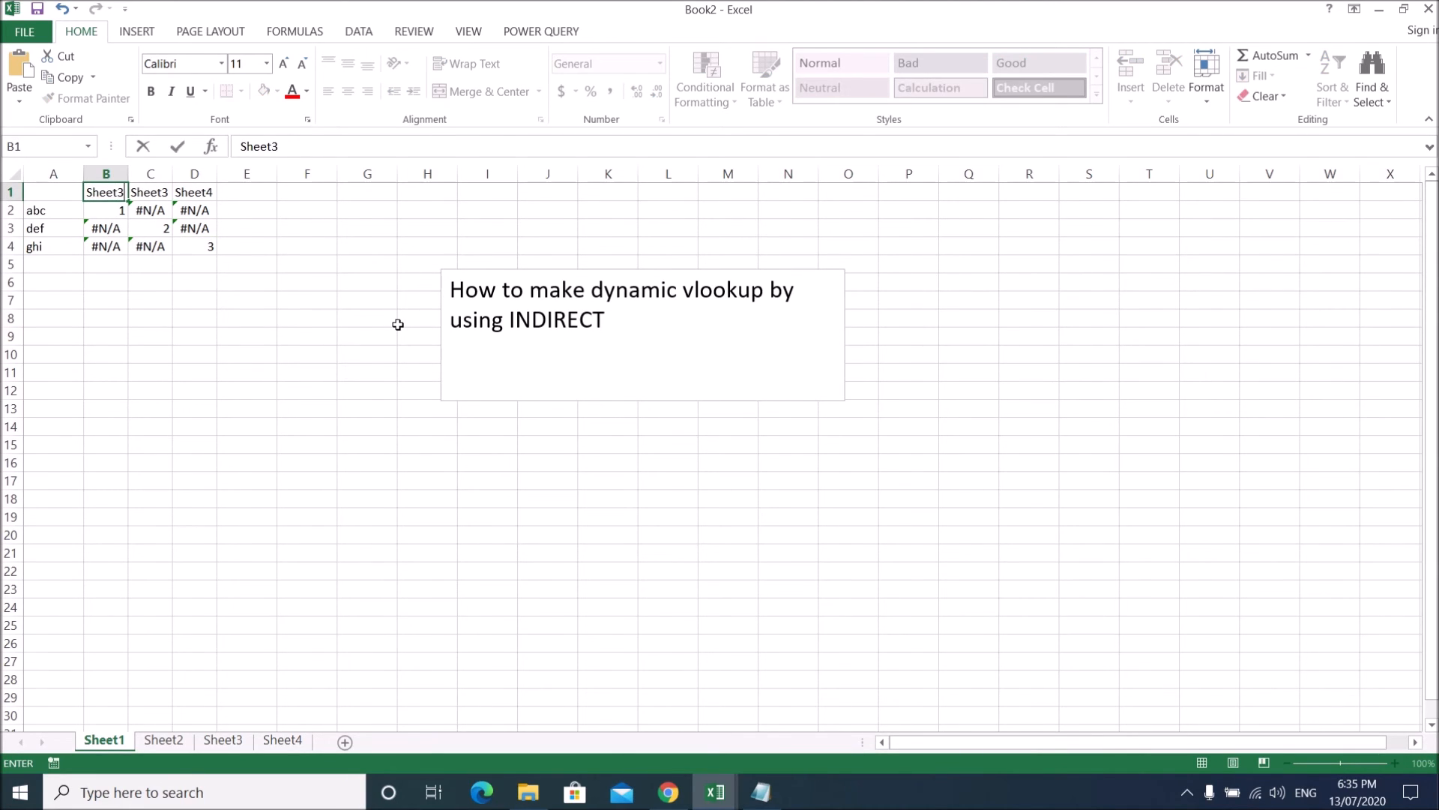
pyautogui.press('Return')
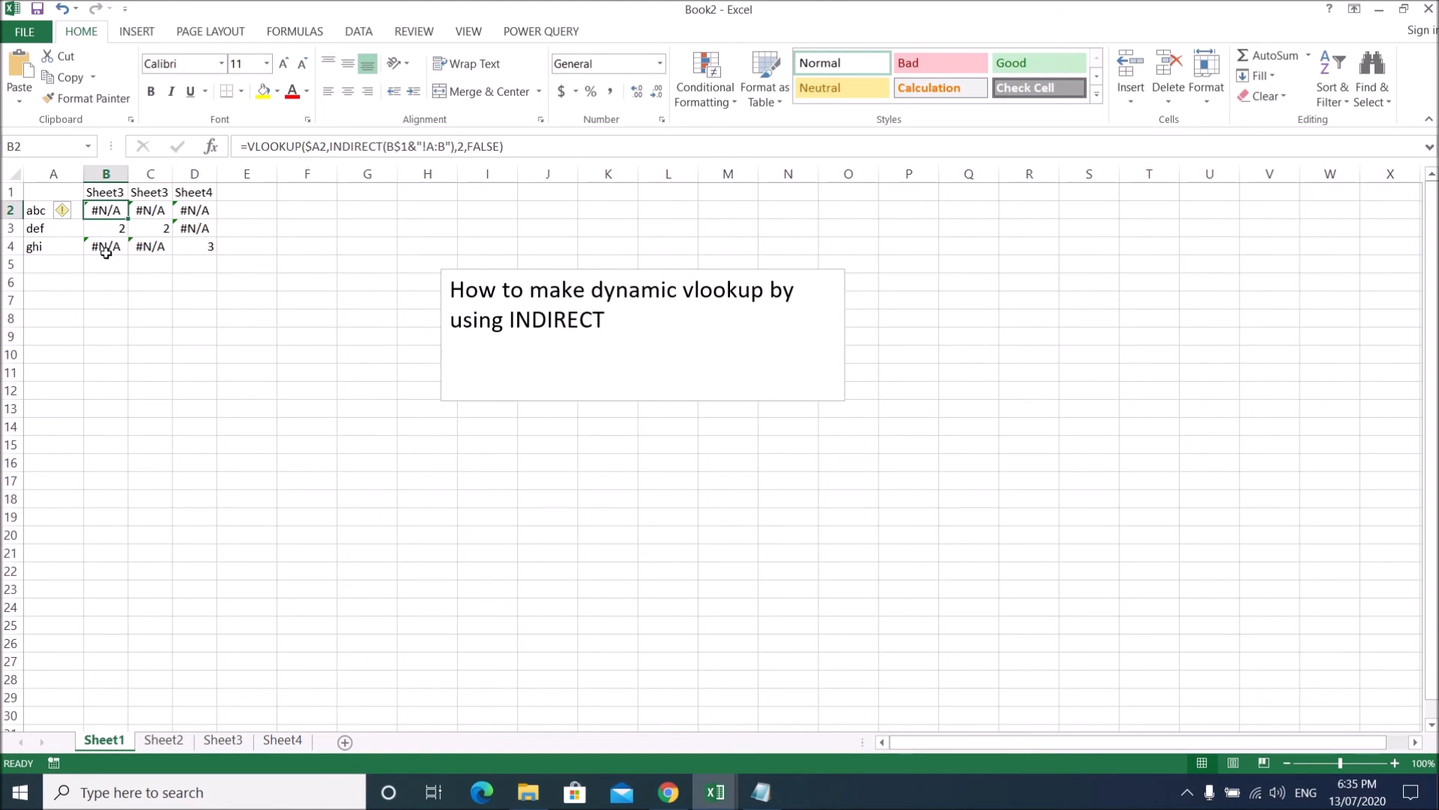
pyautogui.click(234, 742)
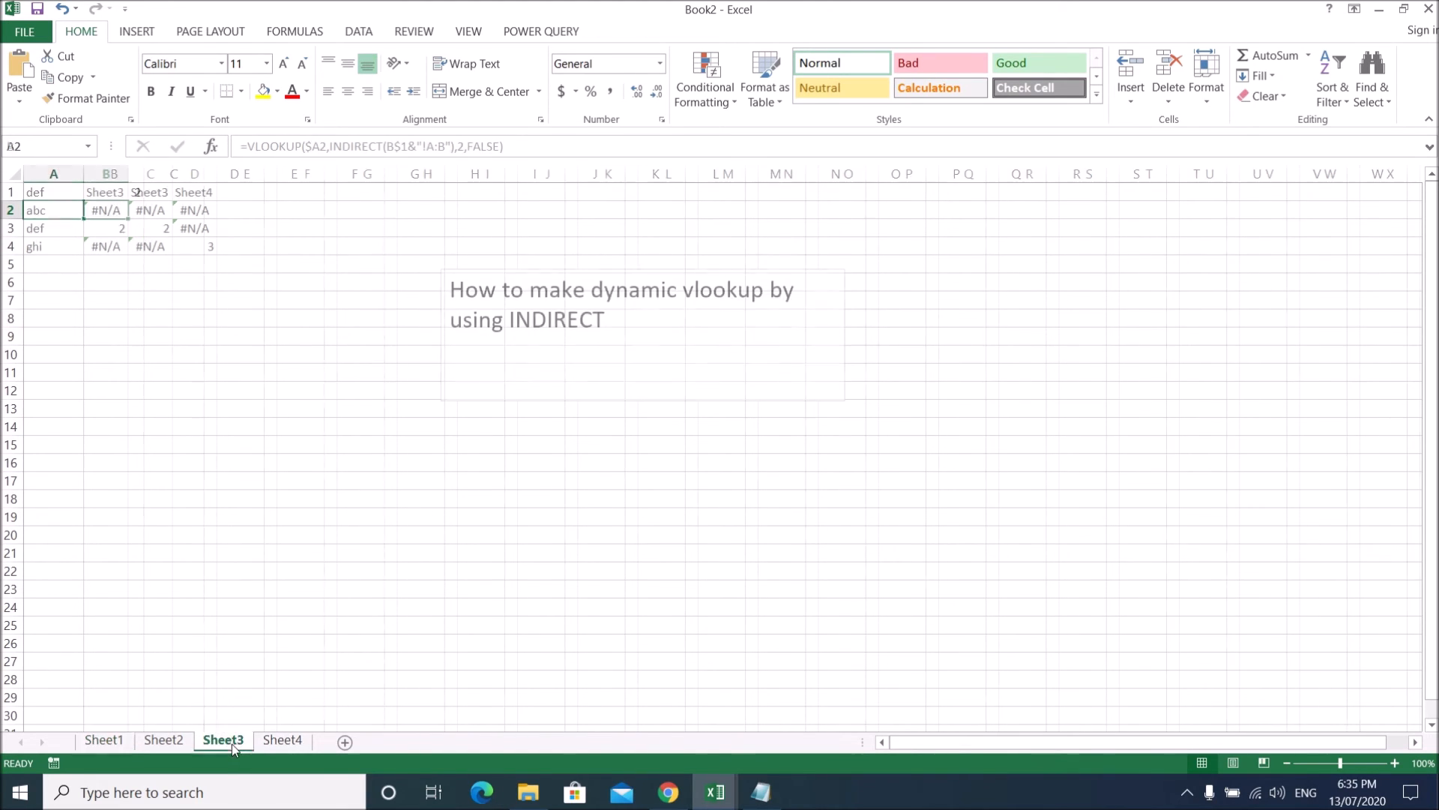
pyautogui.click(38, 191)
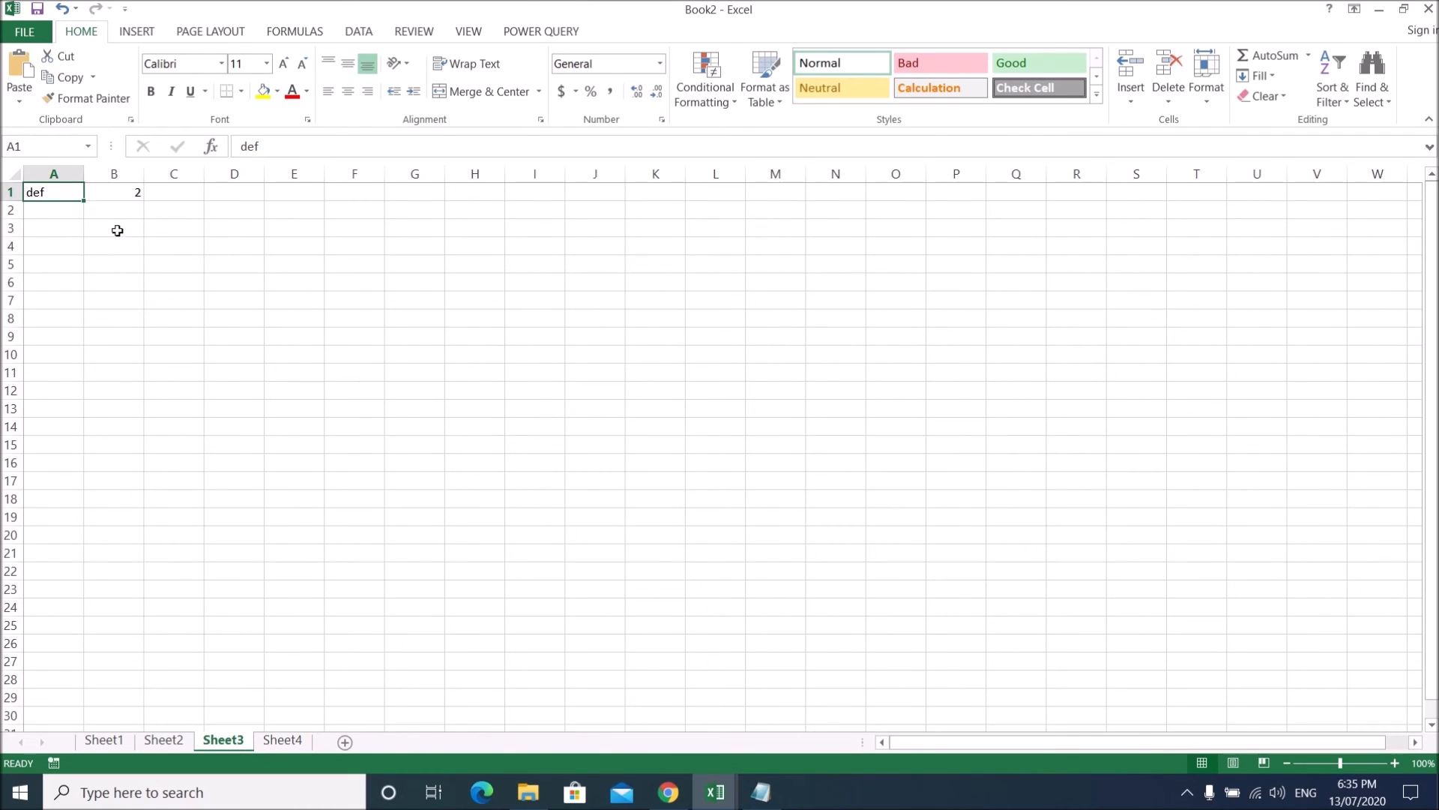
pyautogui.click(104, 740)
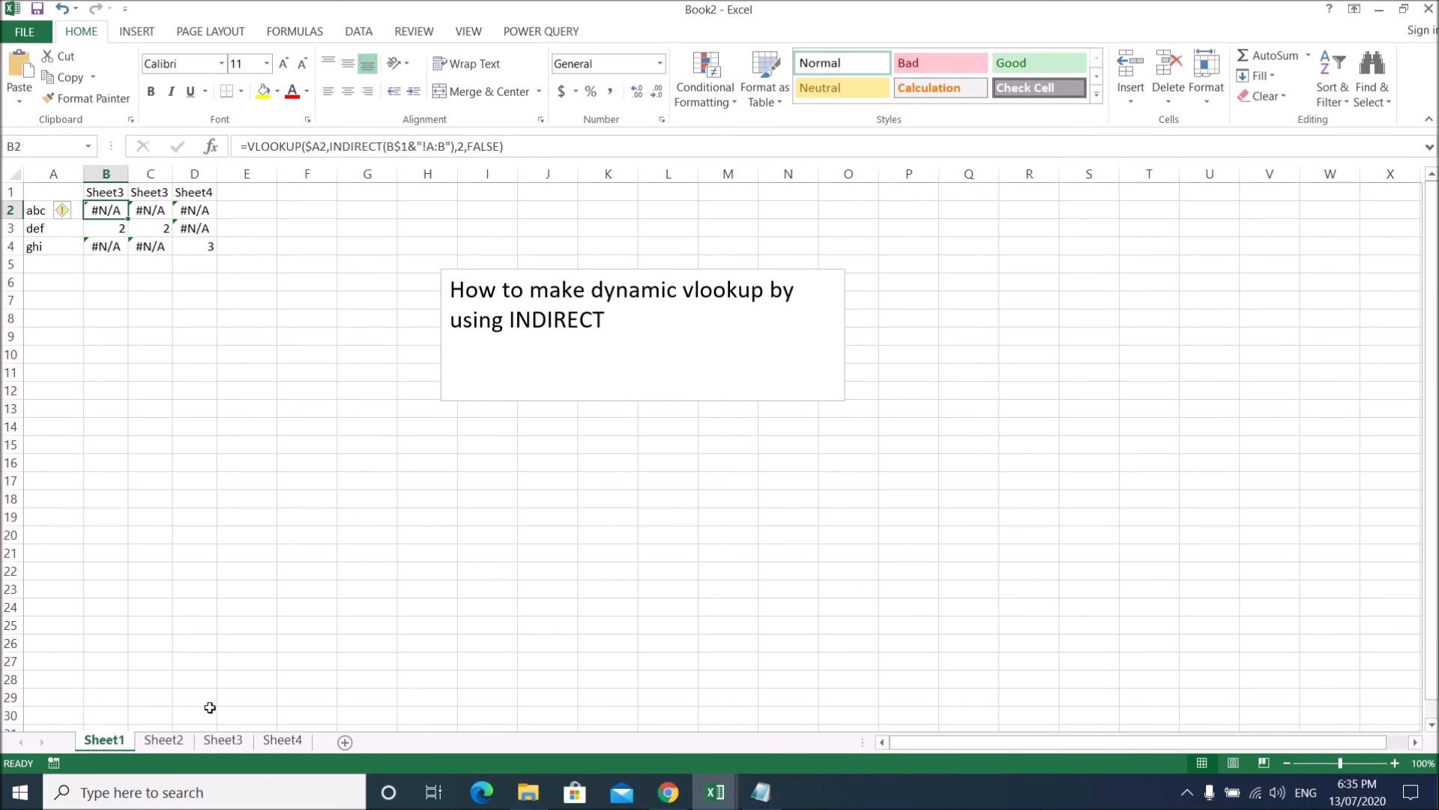
# Add abc with the value 5 in row 2 of Sheet3 and check the lookups on Sheet1.
pyautogui.click(221, 740)
pyautogui.click(54, 211)
pyautogui.write('abc')
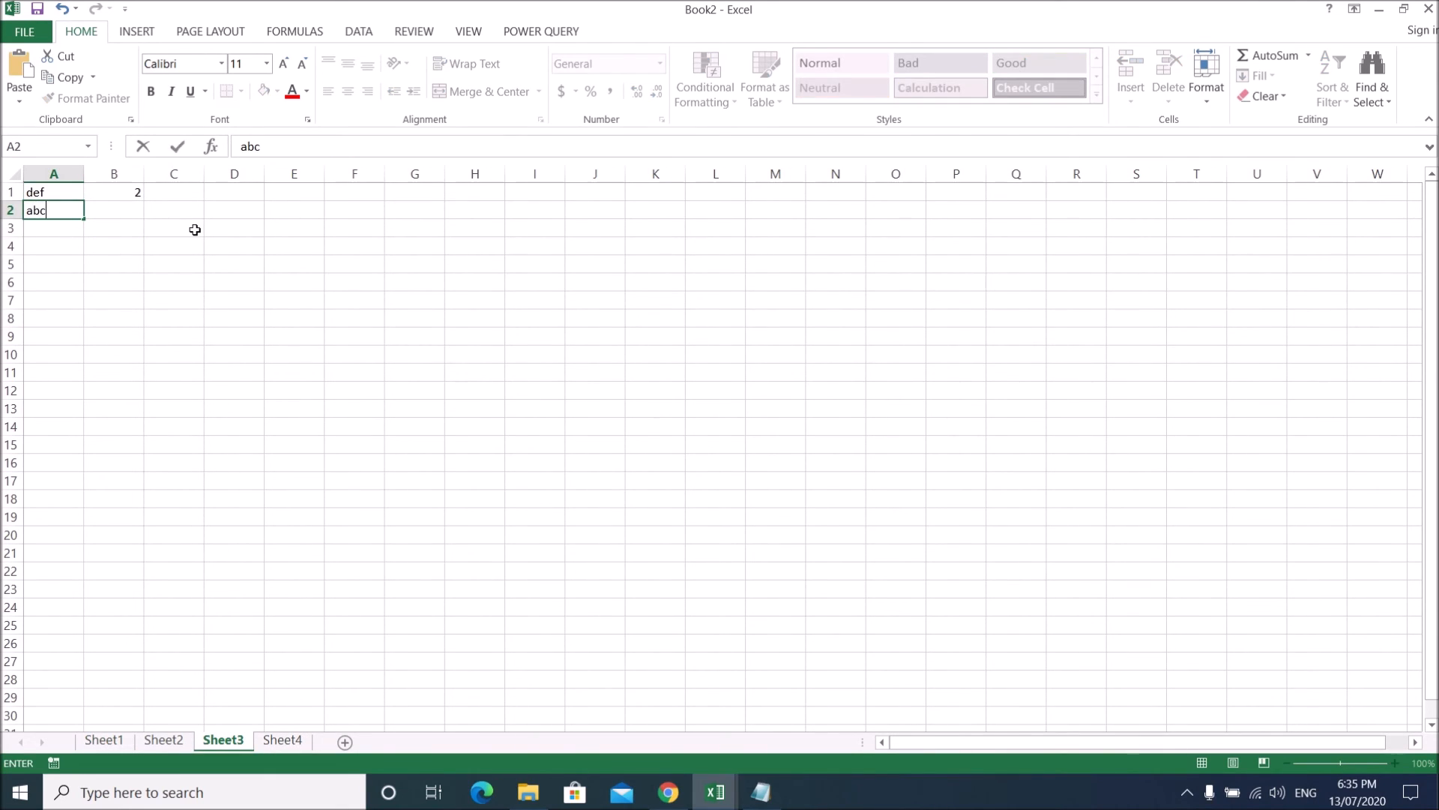
pyautogui.press('Tab')
pyautogui.write('5')
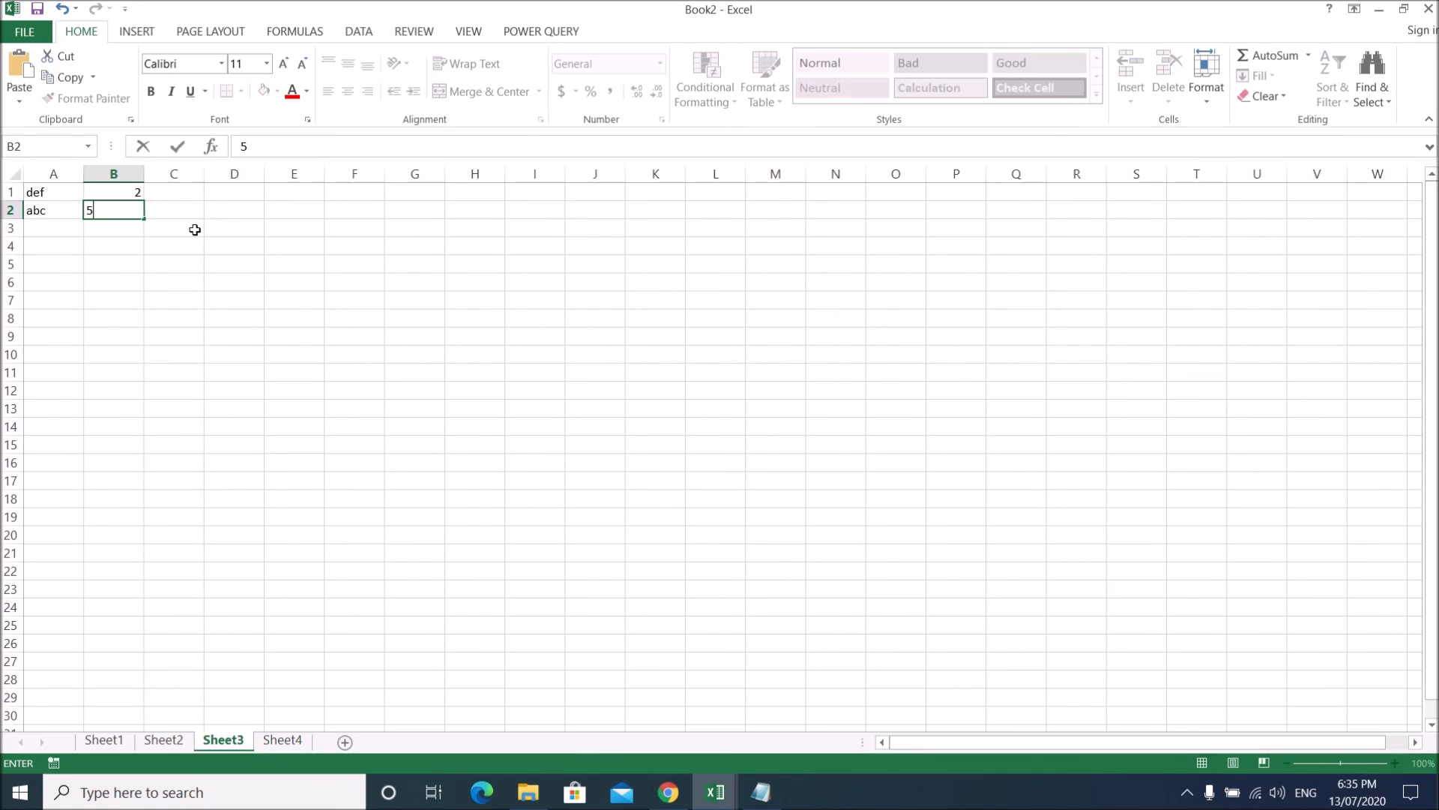
pyautogui.press('Tab')
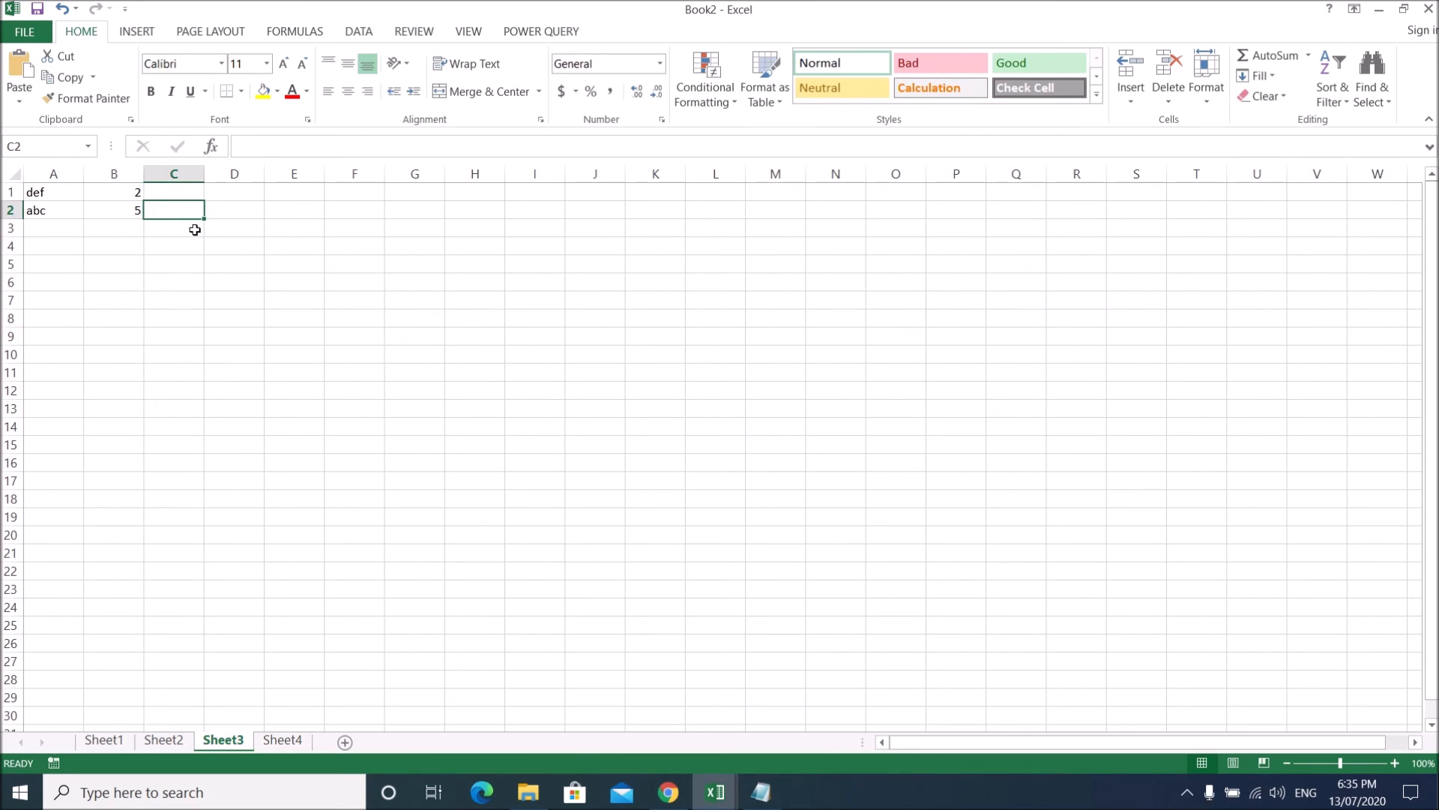
pyautogui.click(104, 740)
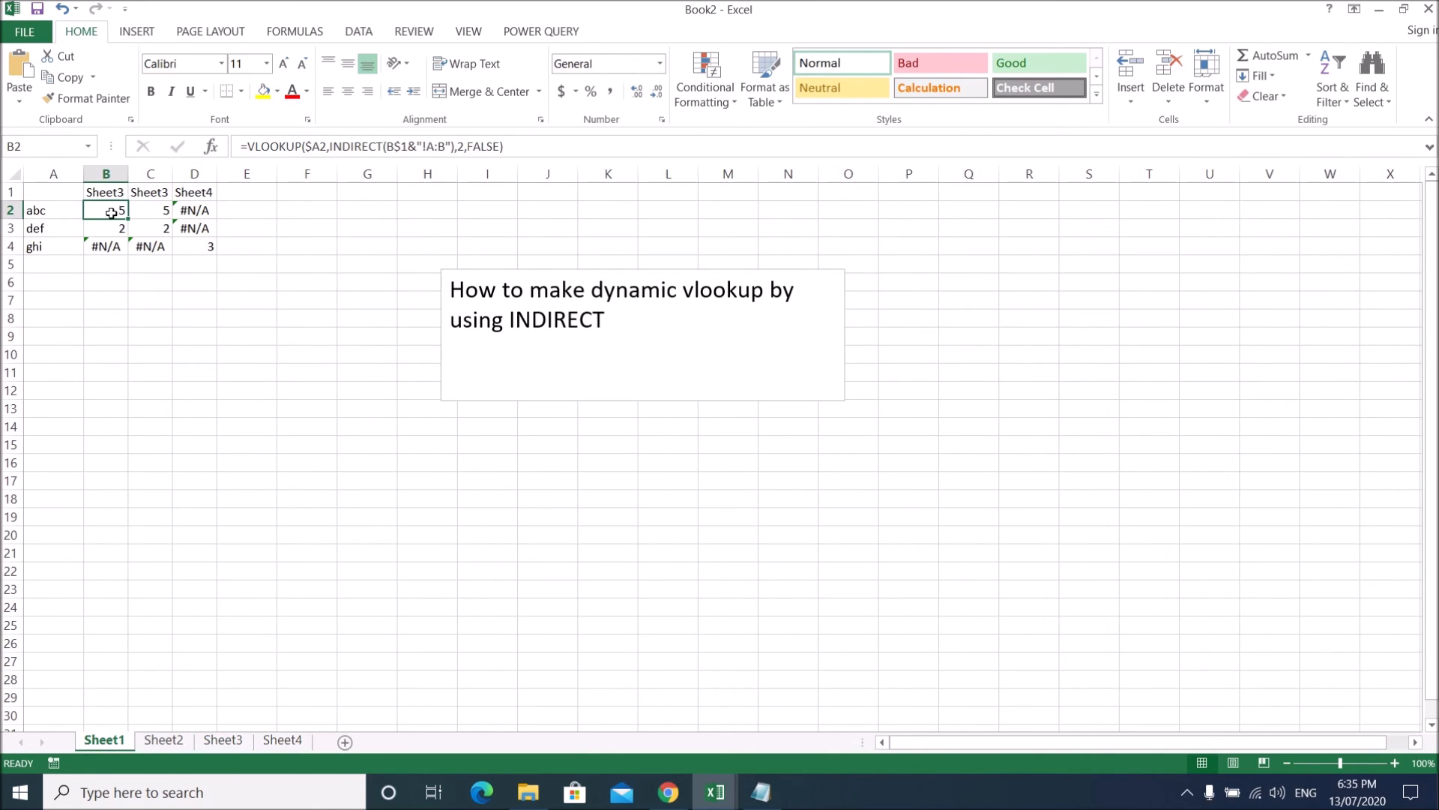
# Set the value for abc in B2 on Sheet3 to 10.
pyautogui.click(222, 740)
pyautogui.click(115, 211)
pyautogui.write('10')
pyautogui.press('Return')
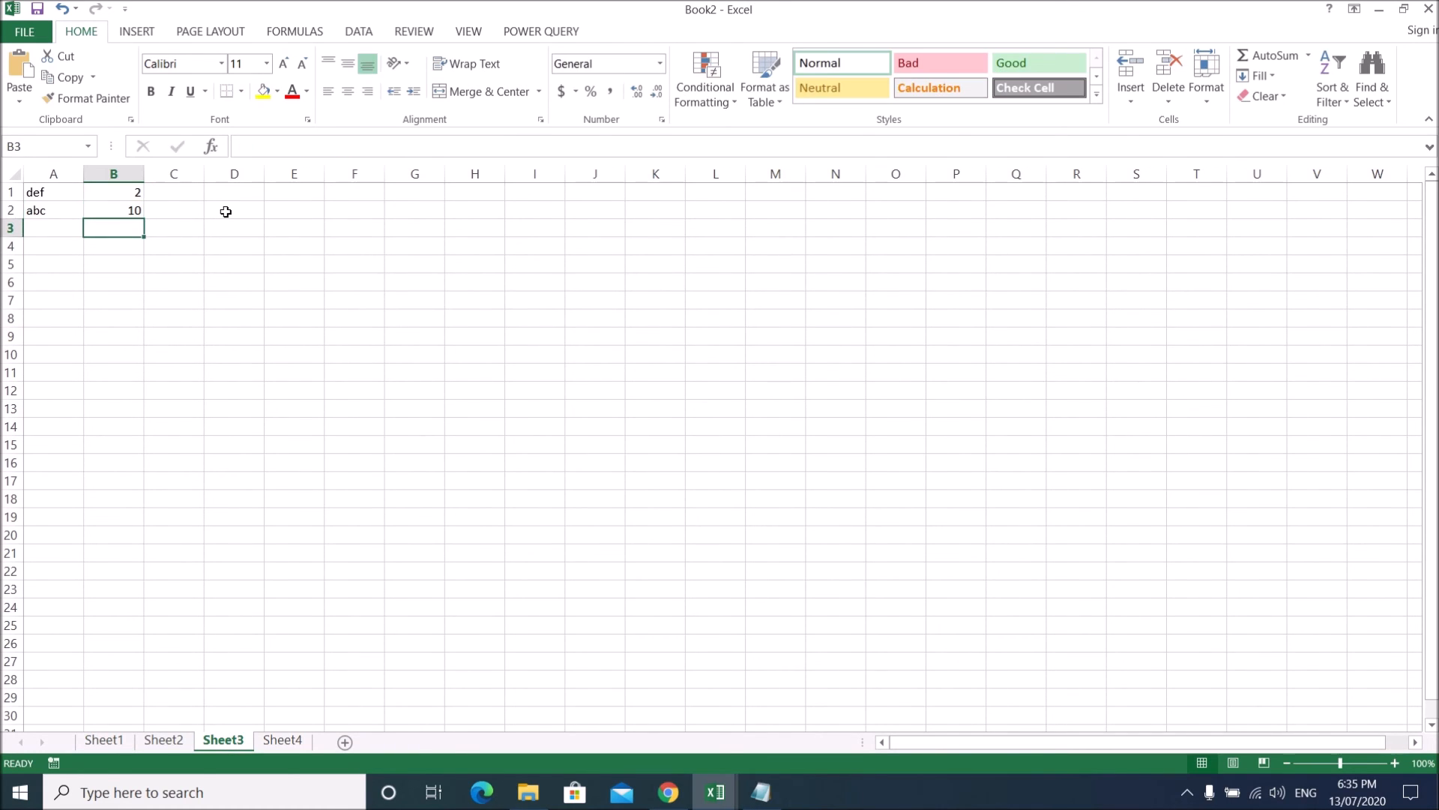
# Check the abc lookups on Sheet1 and highlight the word INDIRECT in the text box.
pyautogui.click(103, 742)
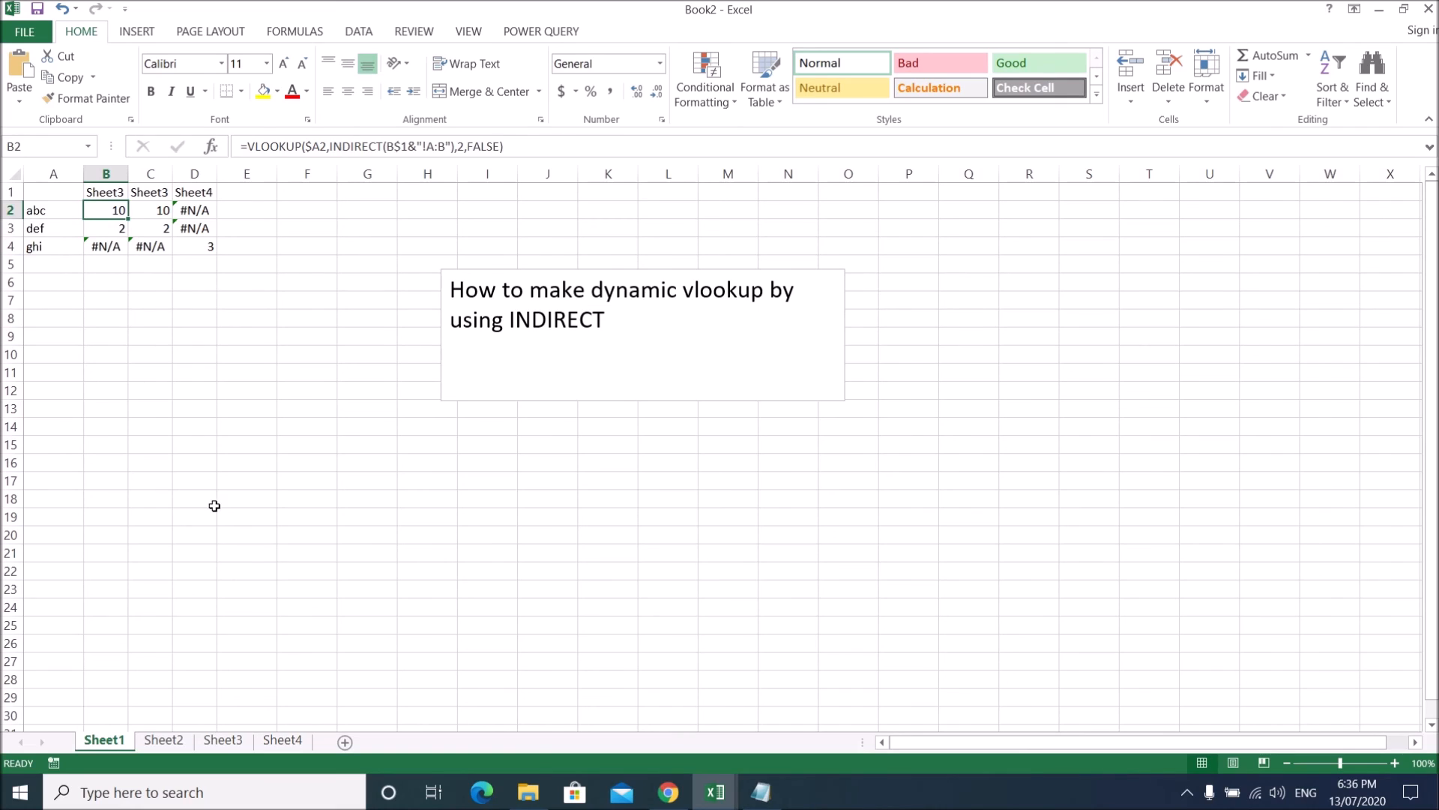
pyautogui.click(213, 477)
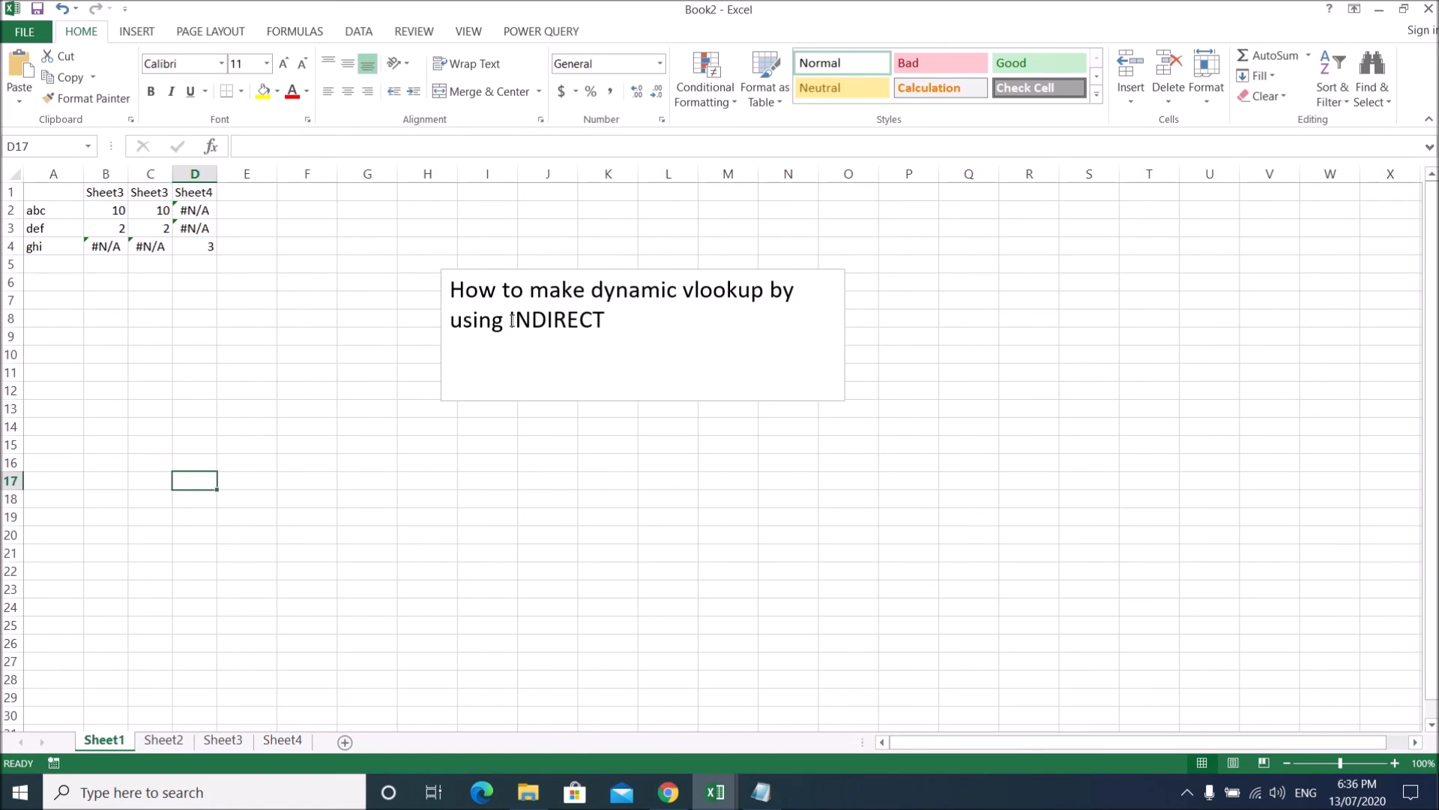
pyautogui.moveTo(511, 320); pyautogui.dragTo(606, 330)
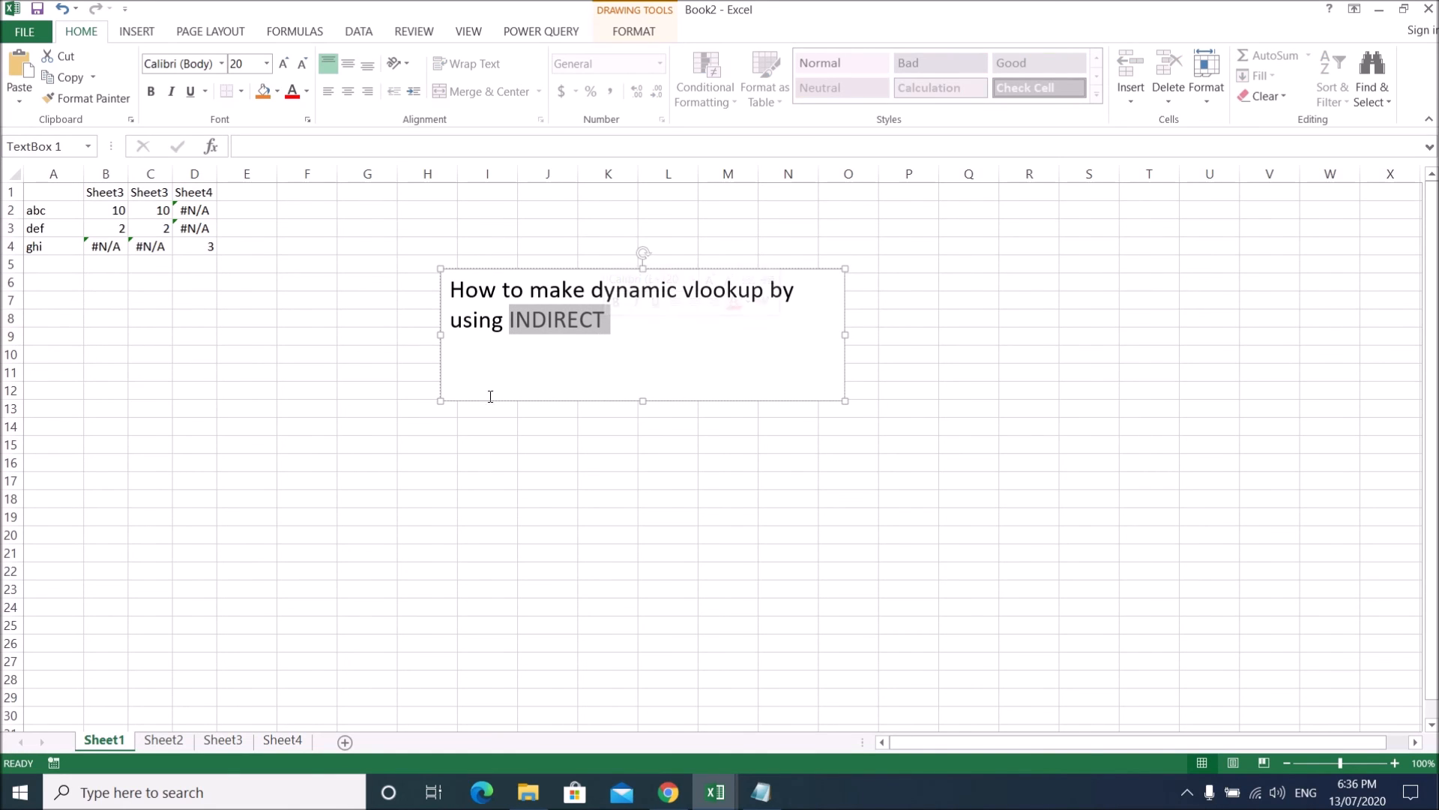
pyautogui.click(365, 460)
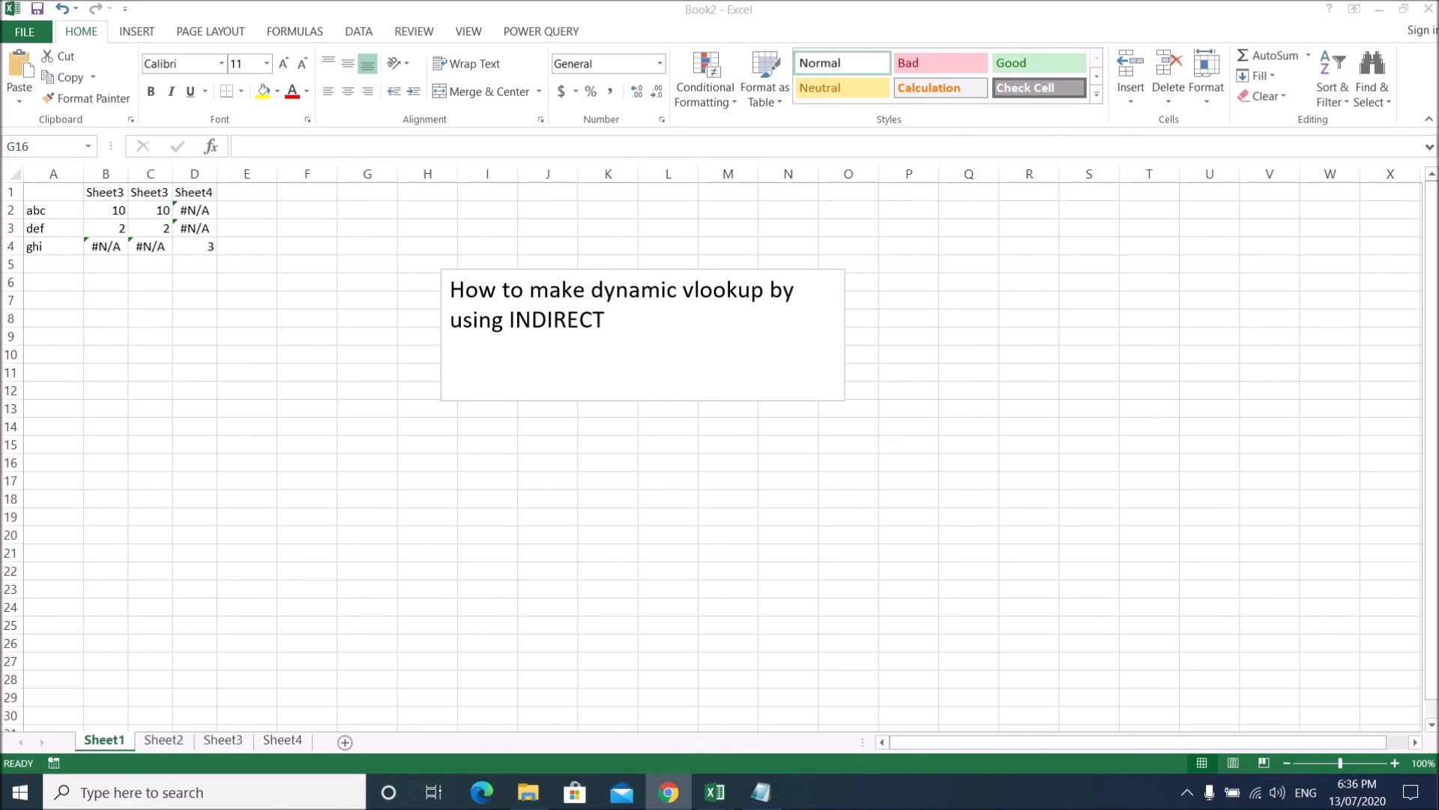
pyautogui.click(501, 422)
pyautogui.click(488, 427)
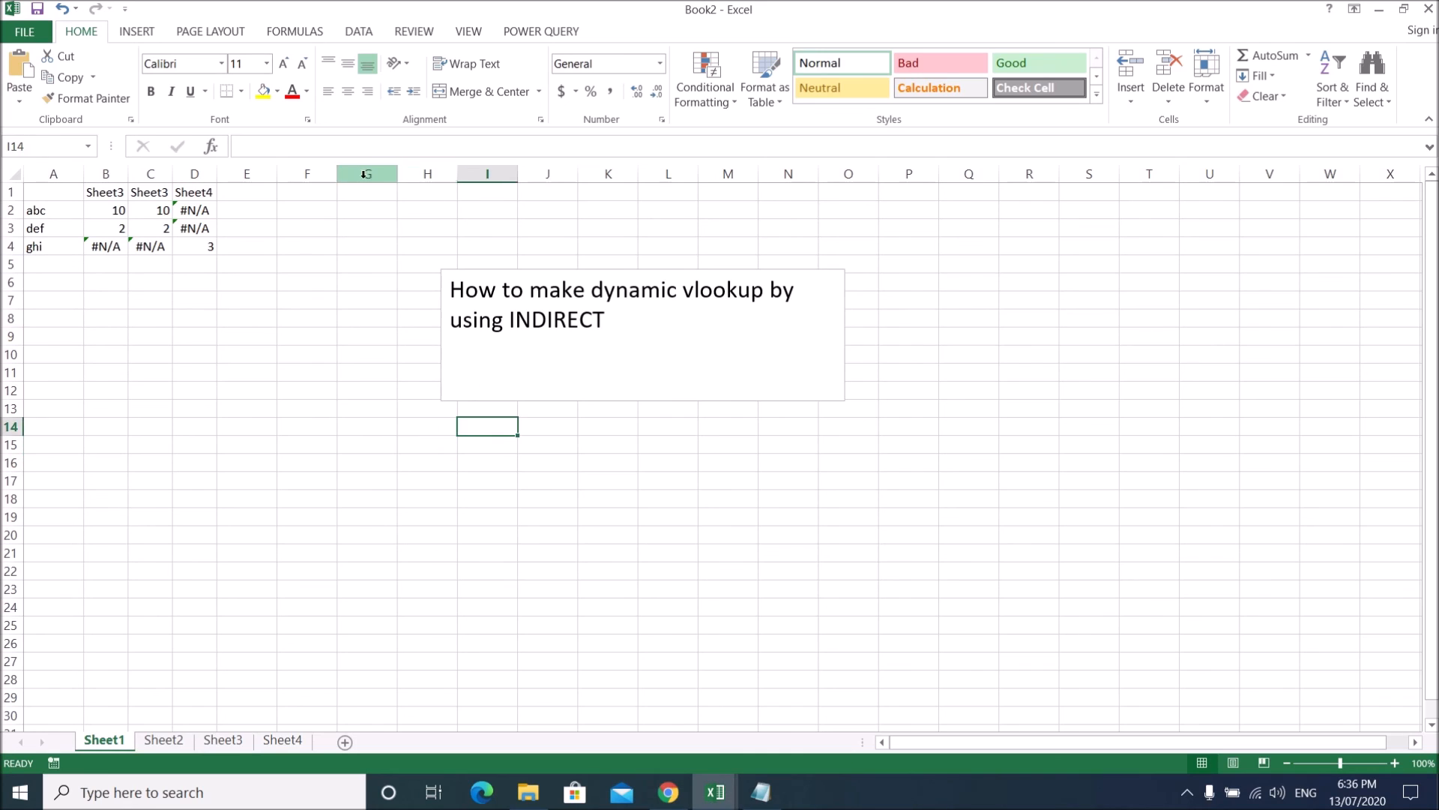
pyautogui.click(344, 146)
pyautogui.write('https://exceljet.net/formula/dynamic-worksheet-reference')
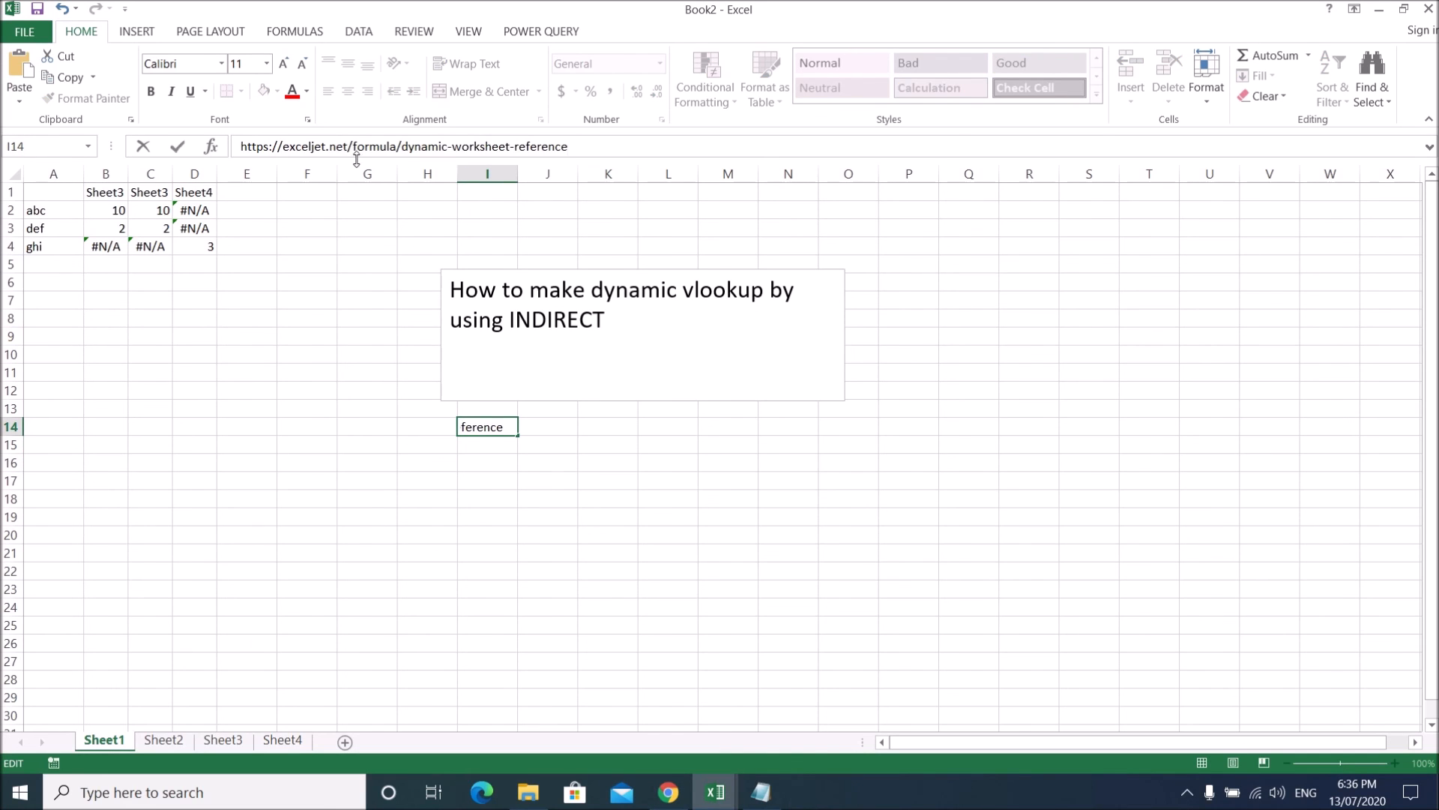
pyautogui.press('Return')
pyautogui.click(550, 573)
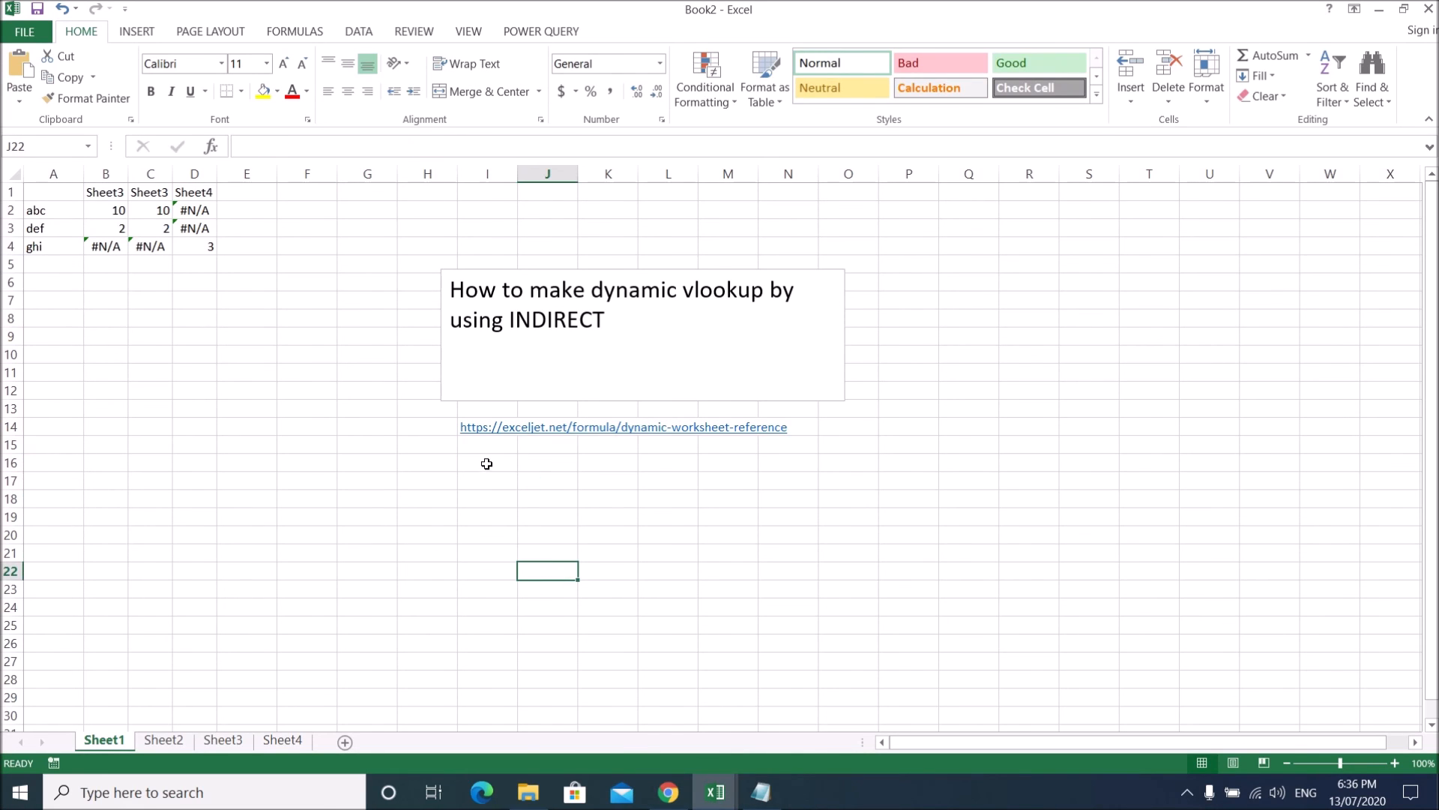